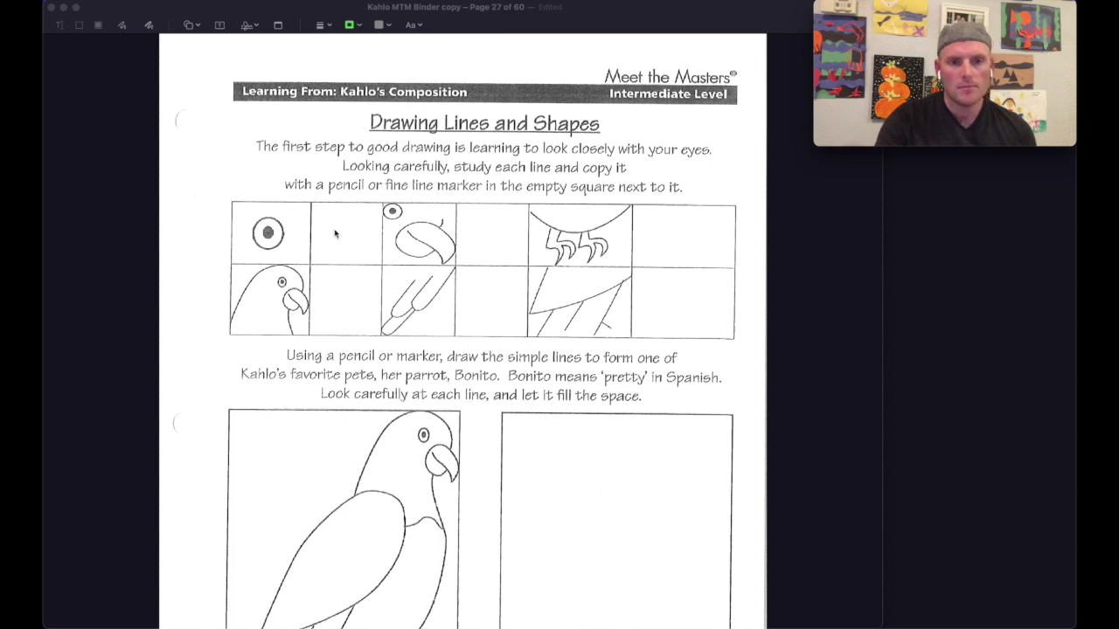
Step: Set the freehand drawing colour to dark grey and copy the large eye into the empty square beside it
click(282, 268)
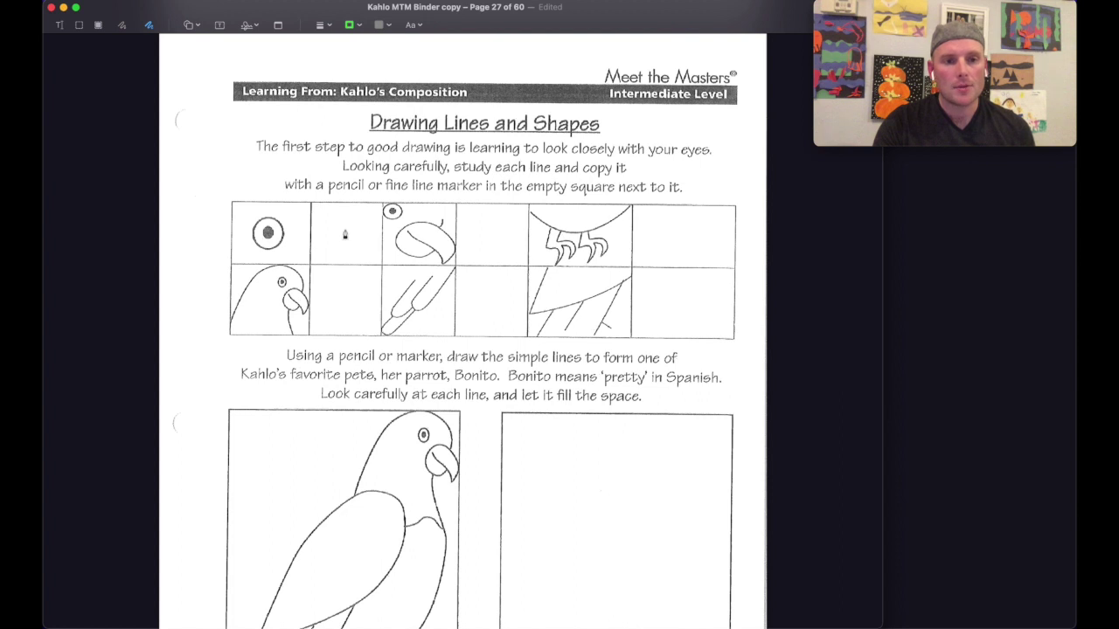
click(354, 25)
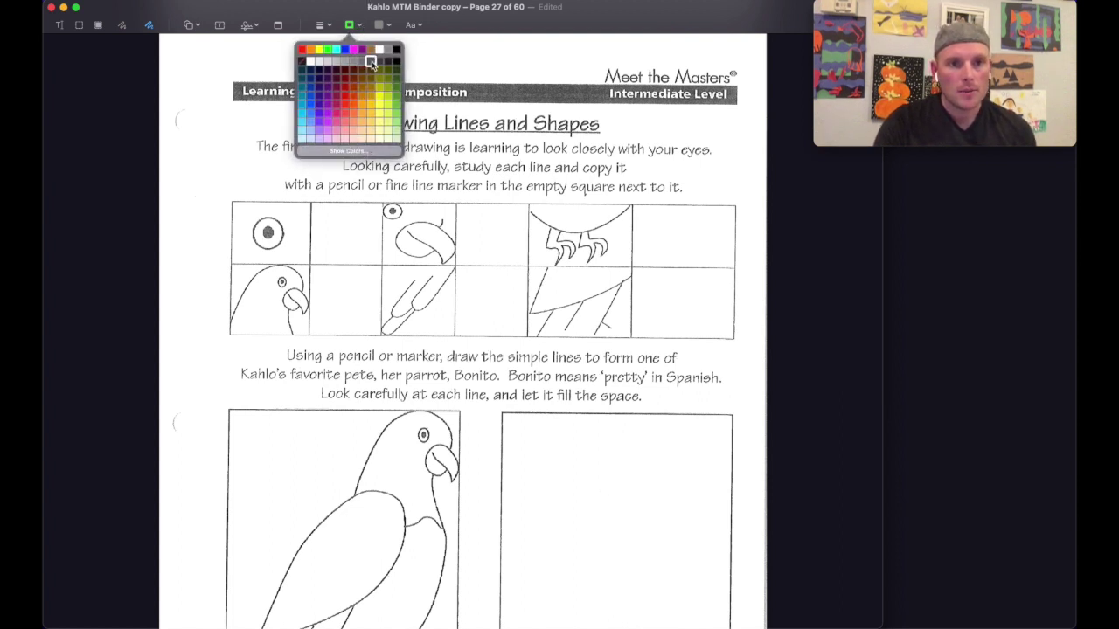
click(371, 62)
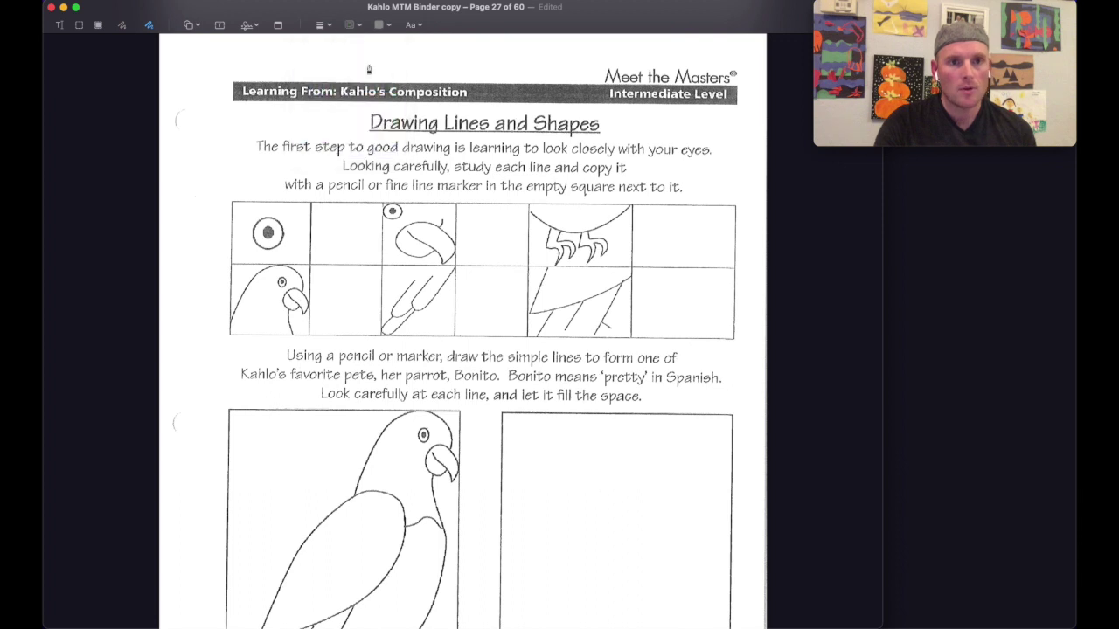
mouse_move(343, 230)
mouse_down()
mouse_move(342, 244)
mouse_move(354, 241)
mouse_move(346, 219)
mouse_move(327, 237)
mouse_move(337, 257)
mouse_move(362, 241)
mouse_move(355, 216)
mouse_move(341, 217)
mouse_up()
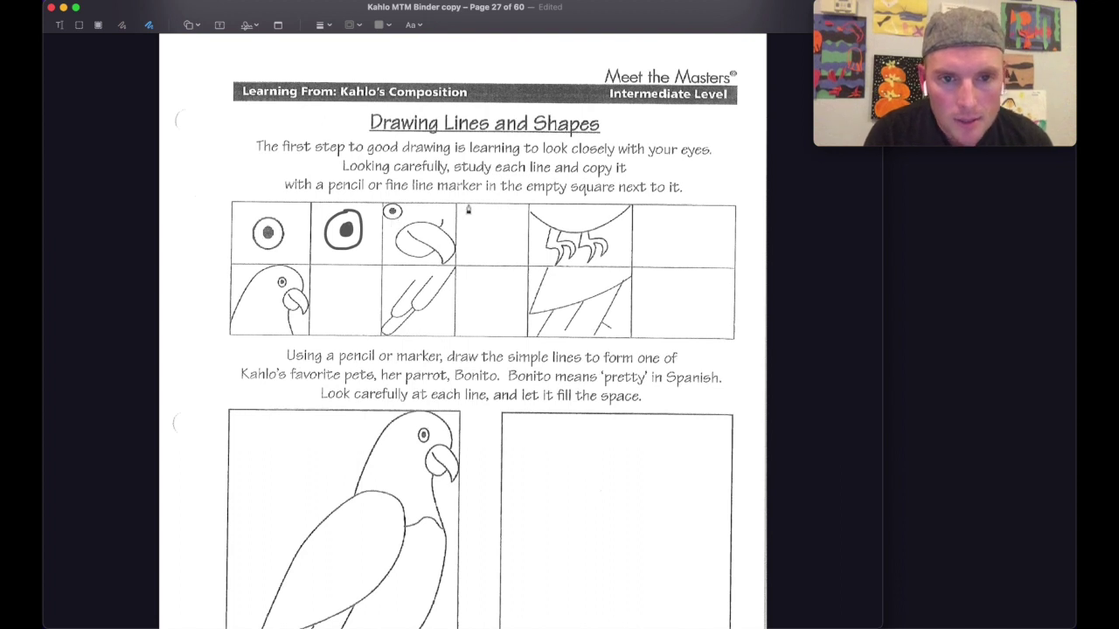
Step: Copy the small eye and hooked beak into the empty square beside their example in the upper row
mouse_move(465, 208)
mouse_down()
mouse_move(462, 233)
mouse_move(476, 218)
mouse_move(466, 215)
mouse_up()
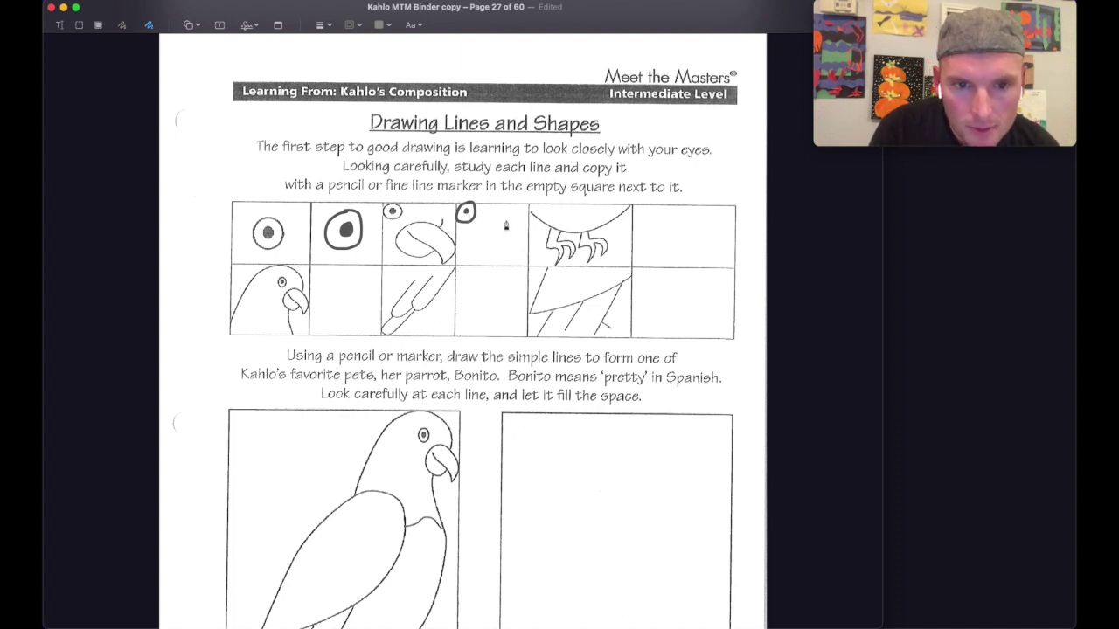
mouse_move(504, 219)
mouse_down()
mouse_move(479, 246)
mouse_move(481, 268)
mouse_move(505, 254)
mouse_move(484, 236)
mouse_move(495, 248)
mouse_up()
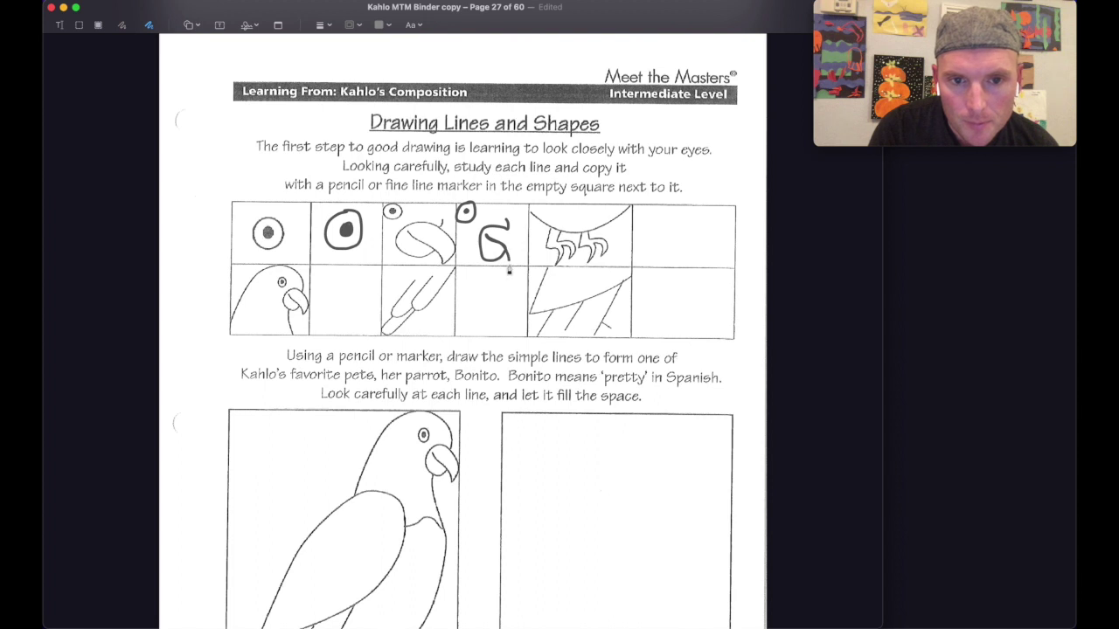
mouse_move(509, 270)
mouse_down()
mouse_move(523, 253)
mouse_move(519, 234)
mouse_move(504, 238)
mouse_up()
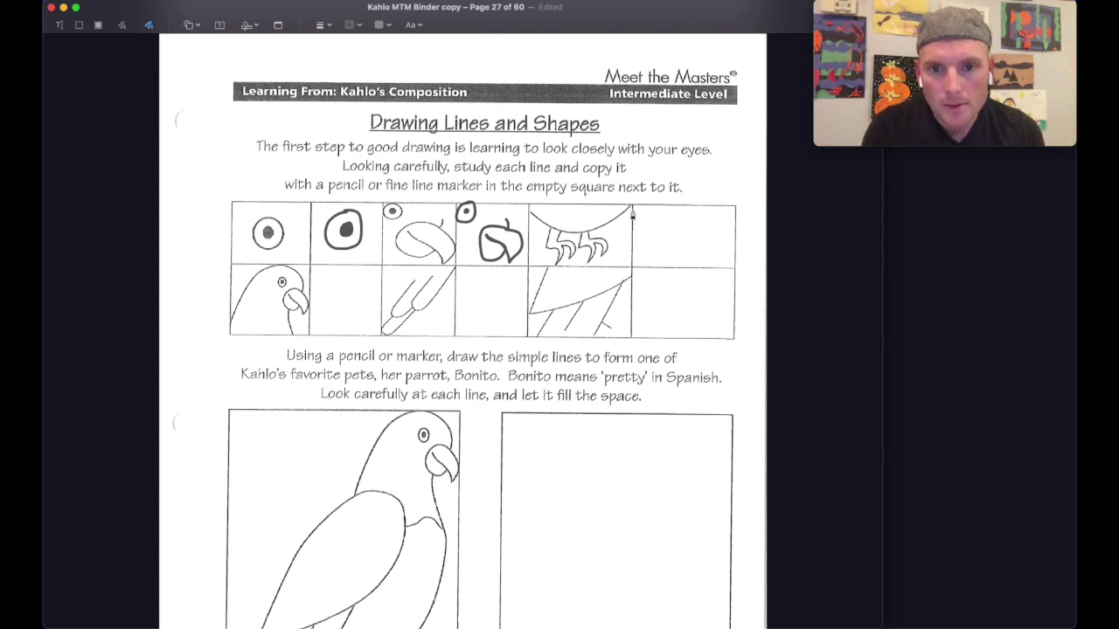
Step: Copy the curved belly line and both clawed feet into the last empty square of the upper row
mouse_move(633, 219)
mouse_down()
mouse_move(648, 234)
mouse_move(699, 242)
mouse_move(737, 212)
mouse_up()
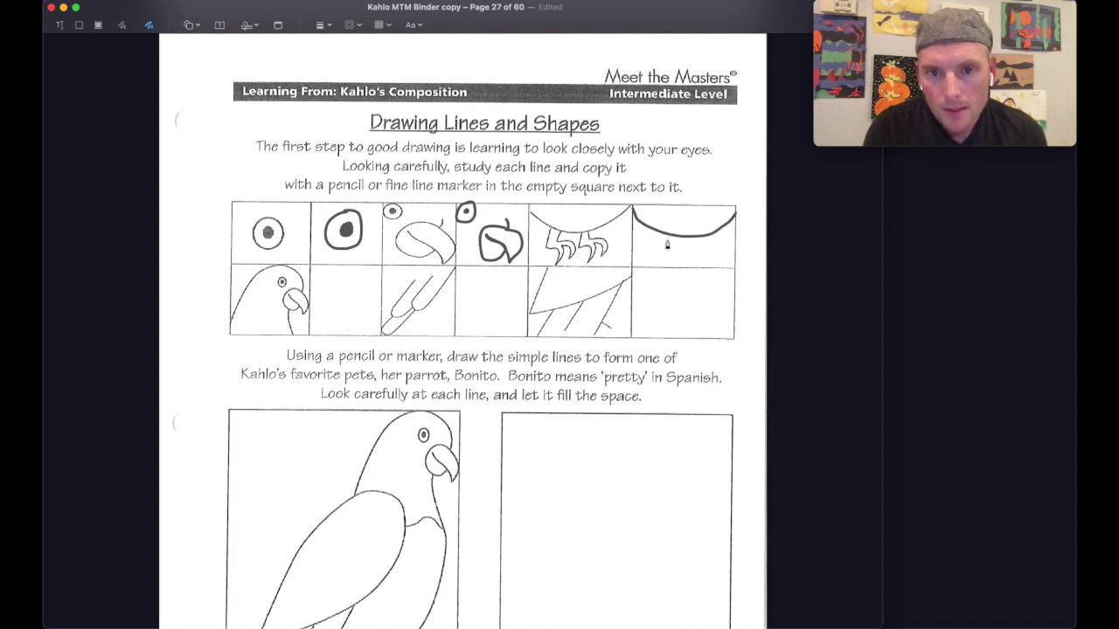
mouse_move(667, 253)
mouse_down()
mouse_move(691, 266)
mouse_move(696, 246)
mouse_move(675, 256)
mouse_move(677, 237)
mouse_up()
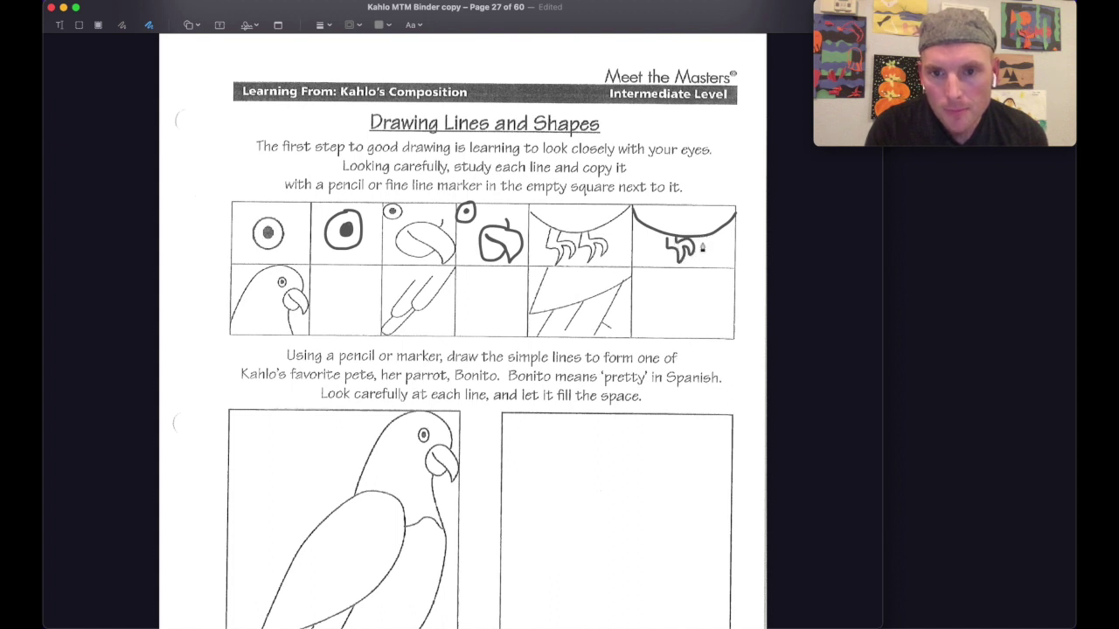
click(704, 244)
mouse_move(702, 243)
mouse_down()
mouse_move(713, 269)
mouse_move(715, 250)
mouse_move(722, 256)
mouse_move(709, 250)
mouse_up()
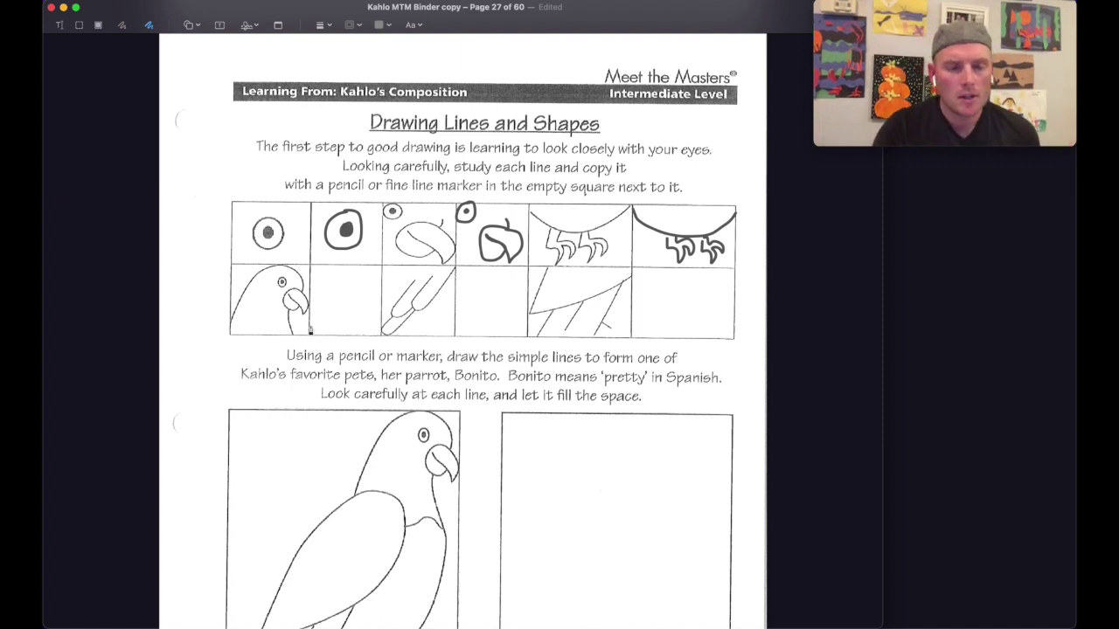
Step: Copy the parrot's head outline with beak, eye and throat line into the first empty square of the lower row
mouse_move(310, 330)
mouse_down()
mouse_move(331, 280)
mouse_move(358, 266)
mouse_move(374, 269)
mouse_move(381, 308)
mouse_up()
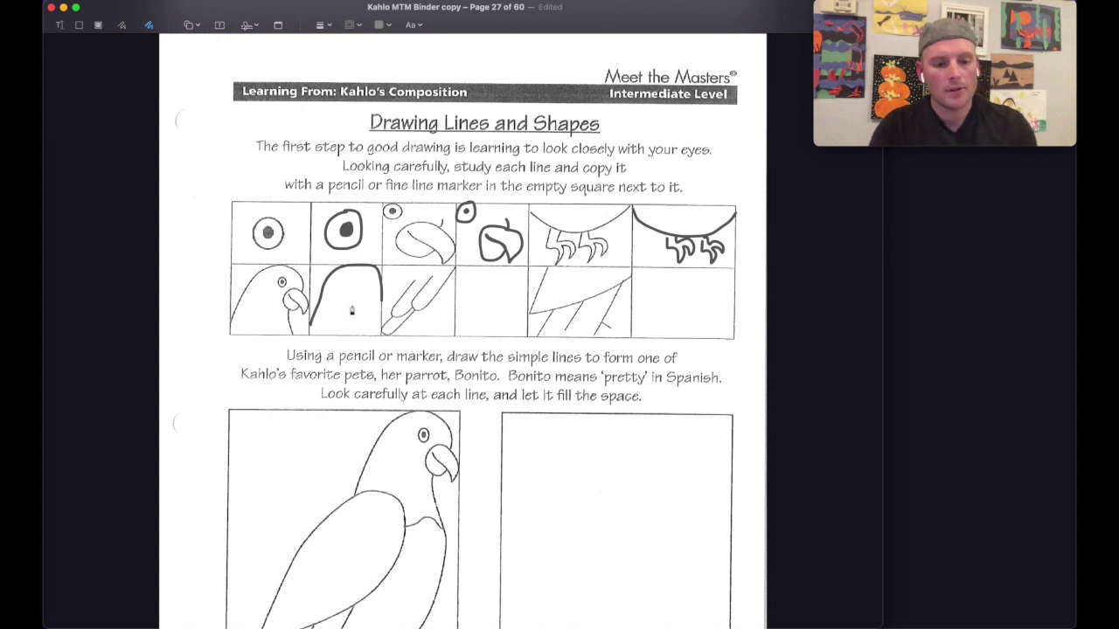
key(super+z)
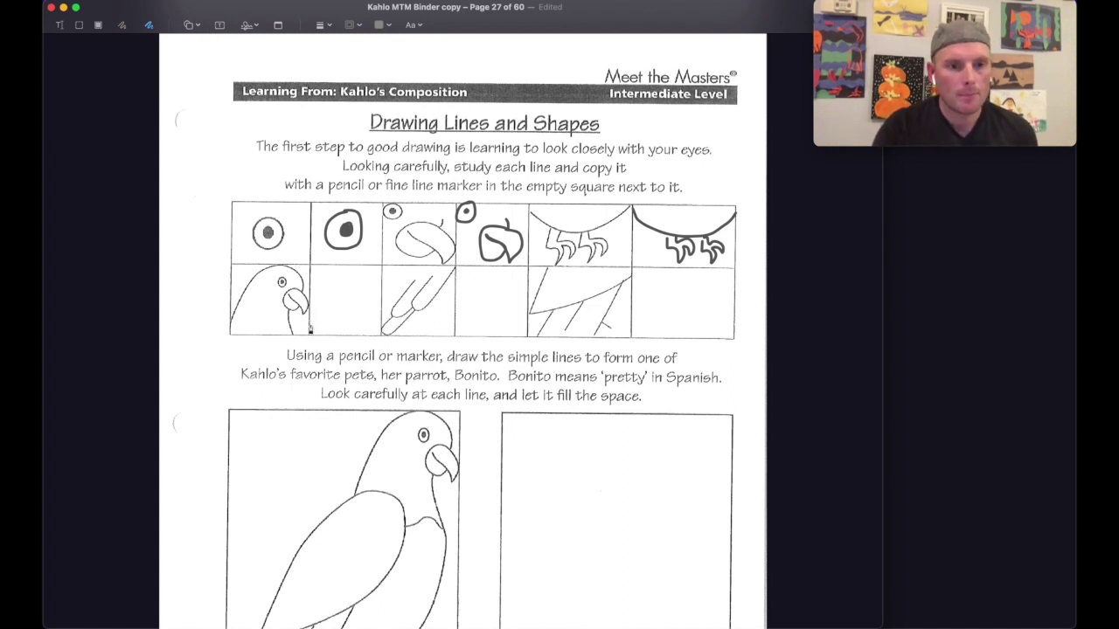
mouse_move(312, 325)
mouse_down()
mouse_move(361, 265)
mouse_move(373, 295)
mouse_move(358, 304)
mouse_move(373, 316)
mouse_up()
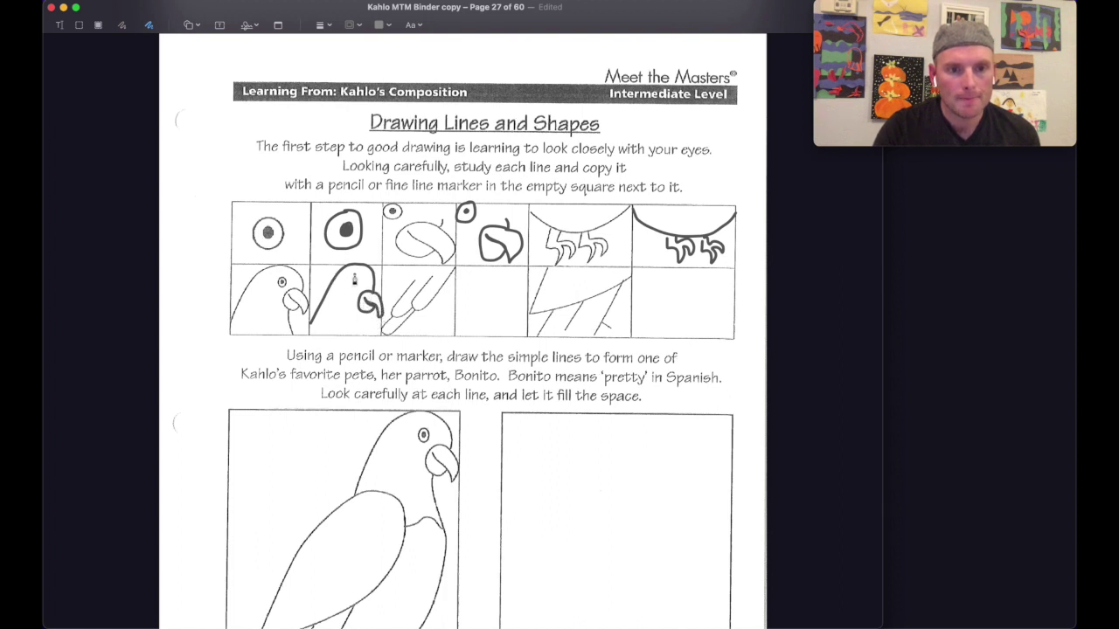
drag(354, 279, 360, 287)
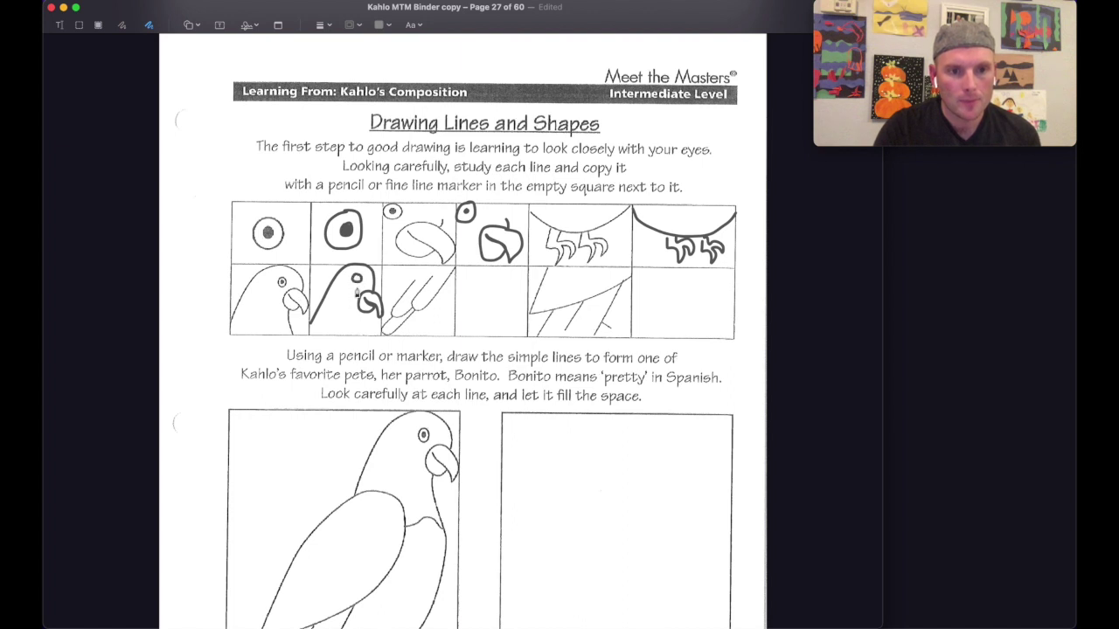
click(356, 278)
drag(355, 280, 356, 280)
click(345, 292)
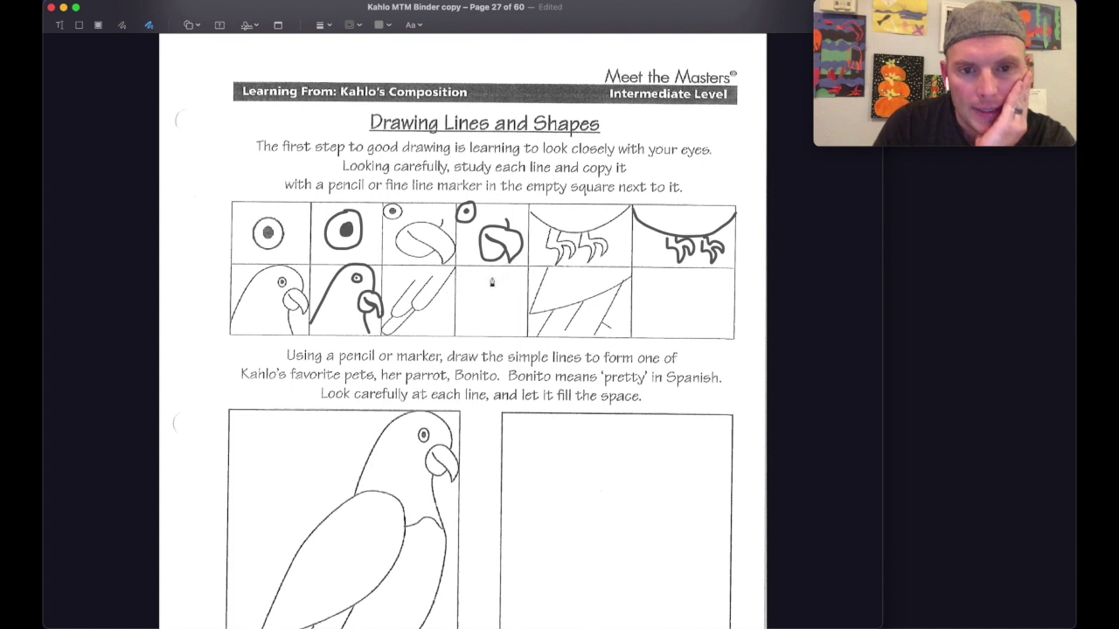
Step: Copy the tail feathers and the wing tip with slanted tail lines into the two remaining squares of the lower row
mouse_move(491, 281)
mouse_down()
mouse_move(485, 293)
mouse_move(500, 298)
mouse_move(525, 273)
mouse_move(462, 301)
mouse_move(480, 306)
mouse_up()
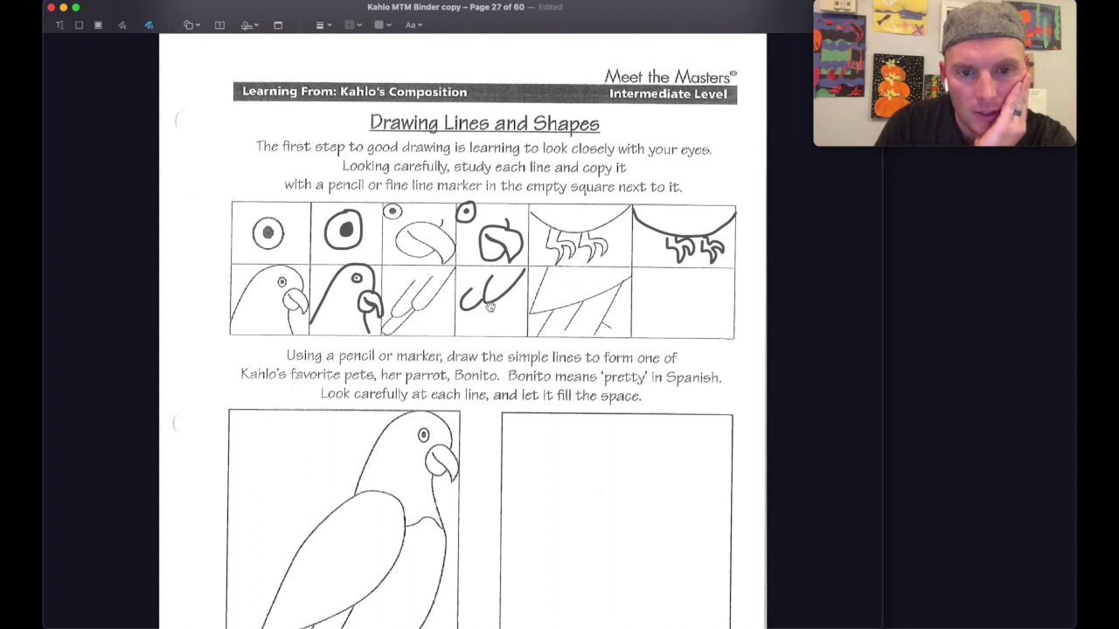
mouse_move(488, 311)
mouse_down()
mouse_move(457, 334)
mouse_move(473, 317)
mouse_up()
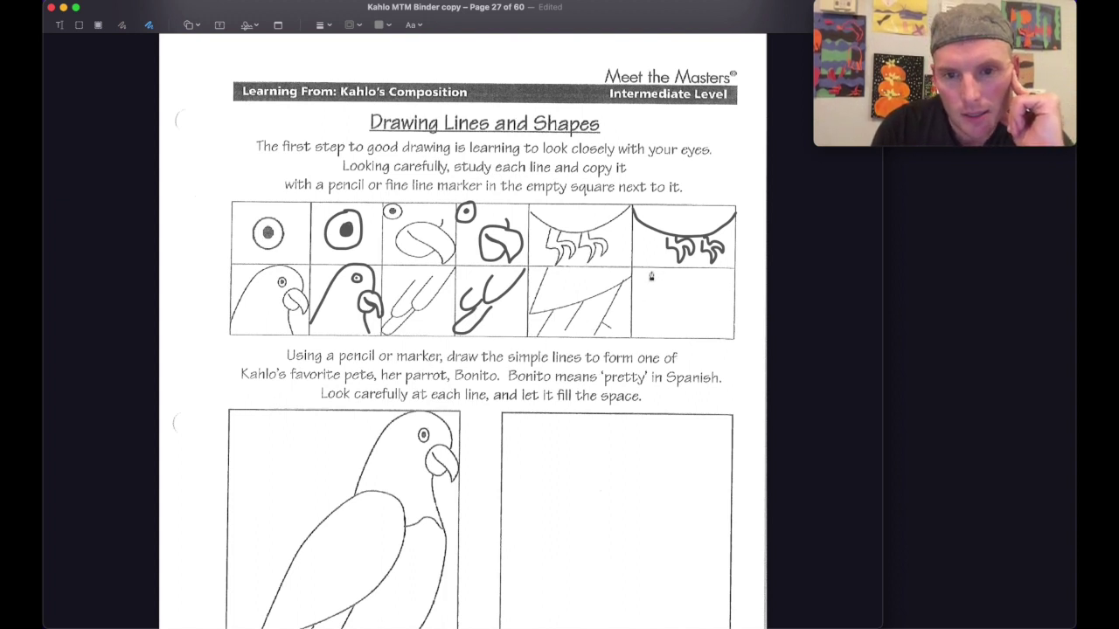
drag(651, 275, 629, 320)
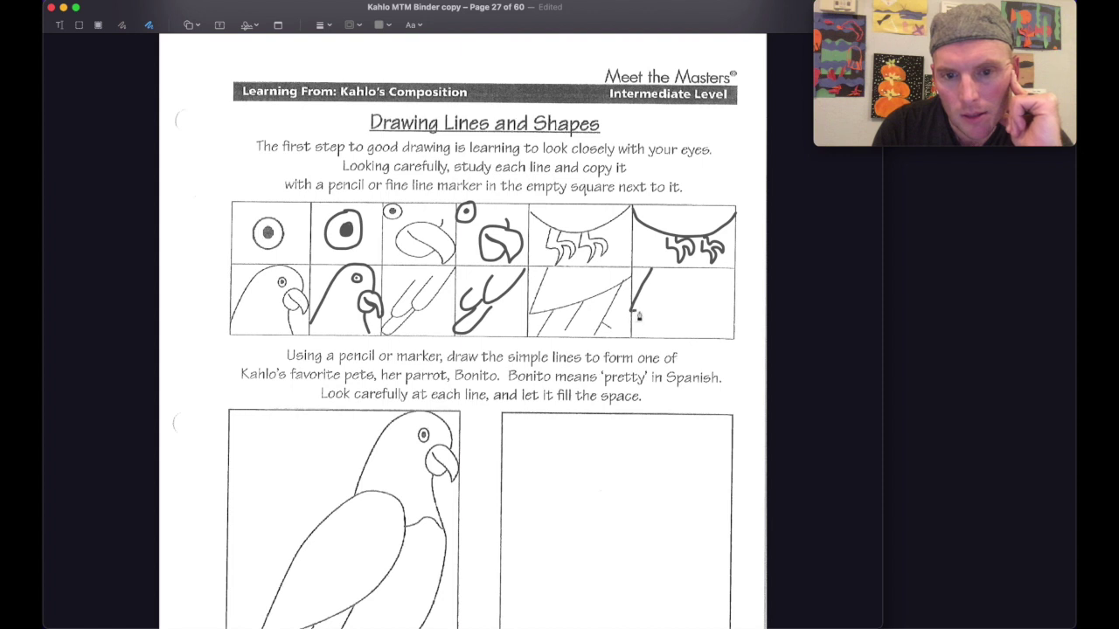
drag(649, 316, 725, 274)
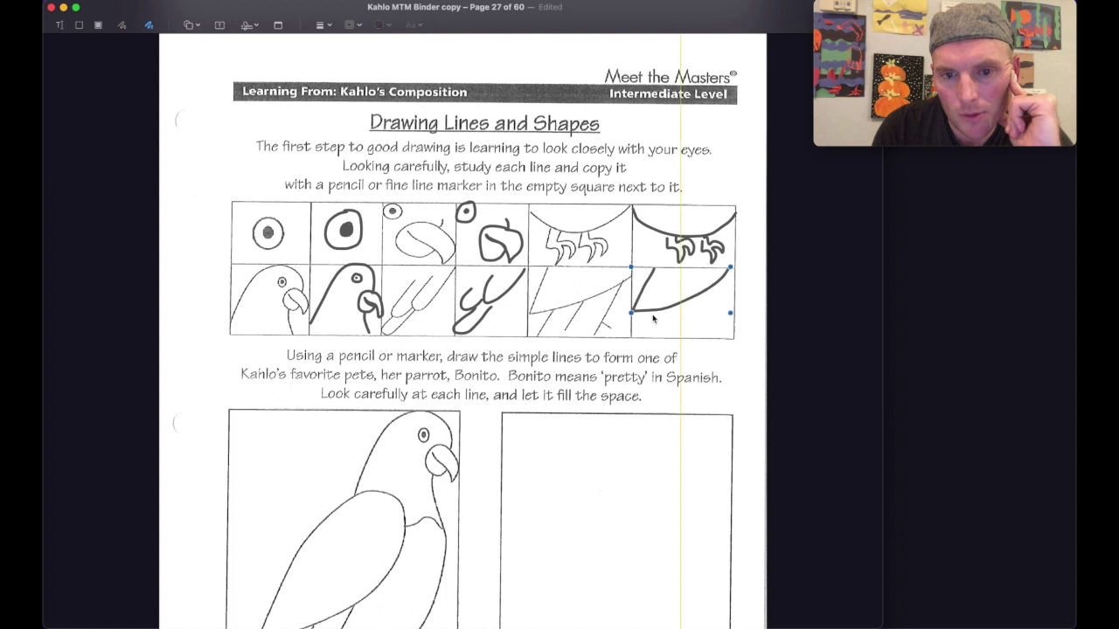
mouse_move(643, 338)
mouse_down()
mouse_move(688, 300)
mouse_move(718, 297)
mouse_up()
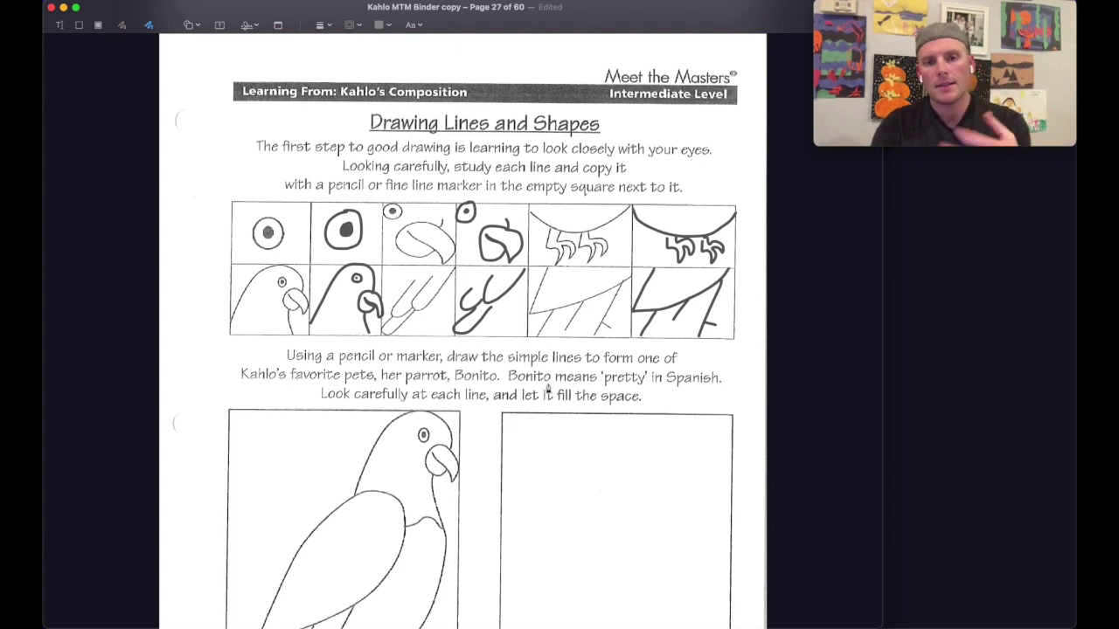
Step: Draw the parrot's head in the large empty box, with the eye, hooked beak and throat line, reaching the box's edges
scroll(546, 391, down, 5)
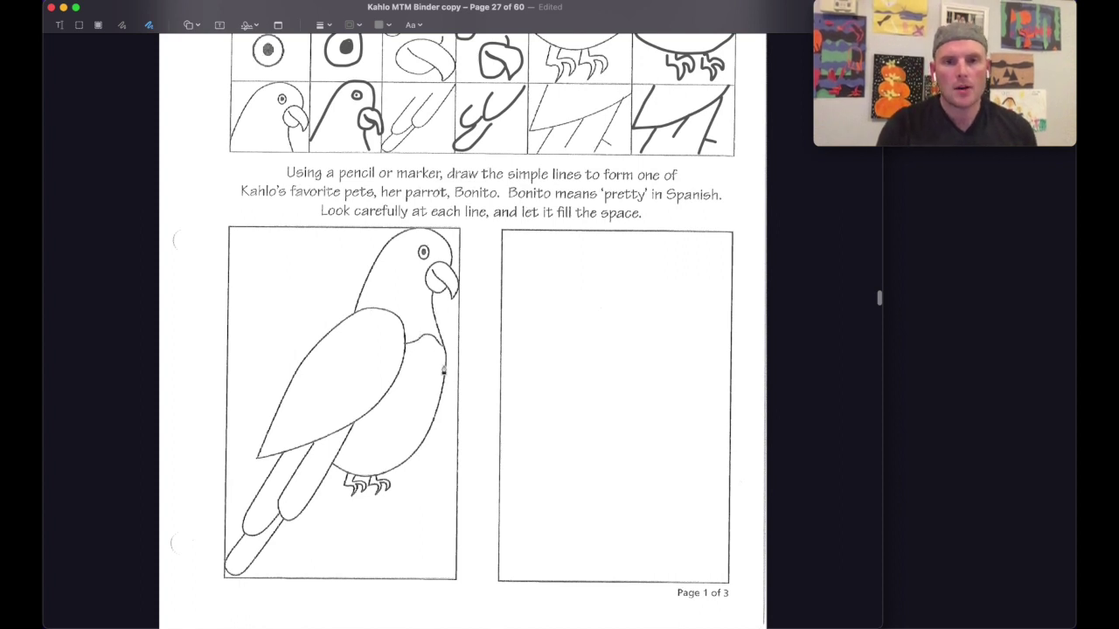
scroll(444, 372, up, 3)
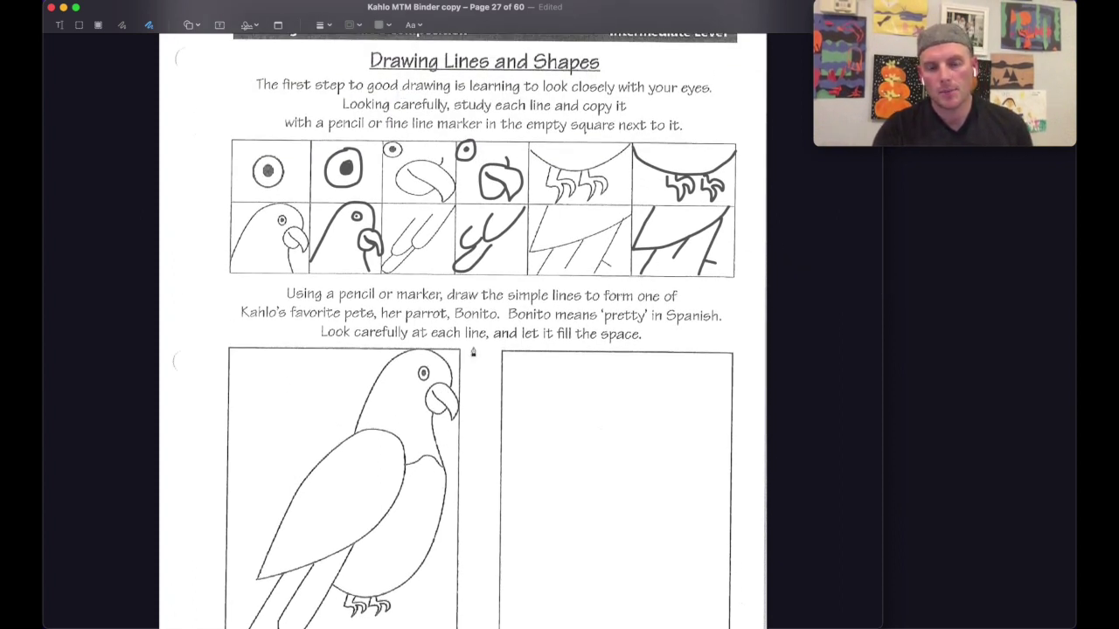
scroll(473, 349, down, 5)
scroll(474, 350, up, 2)
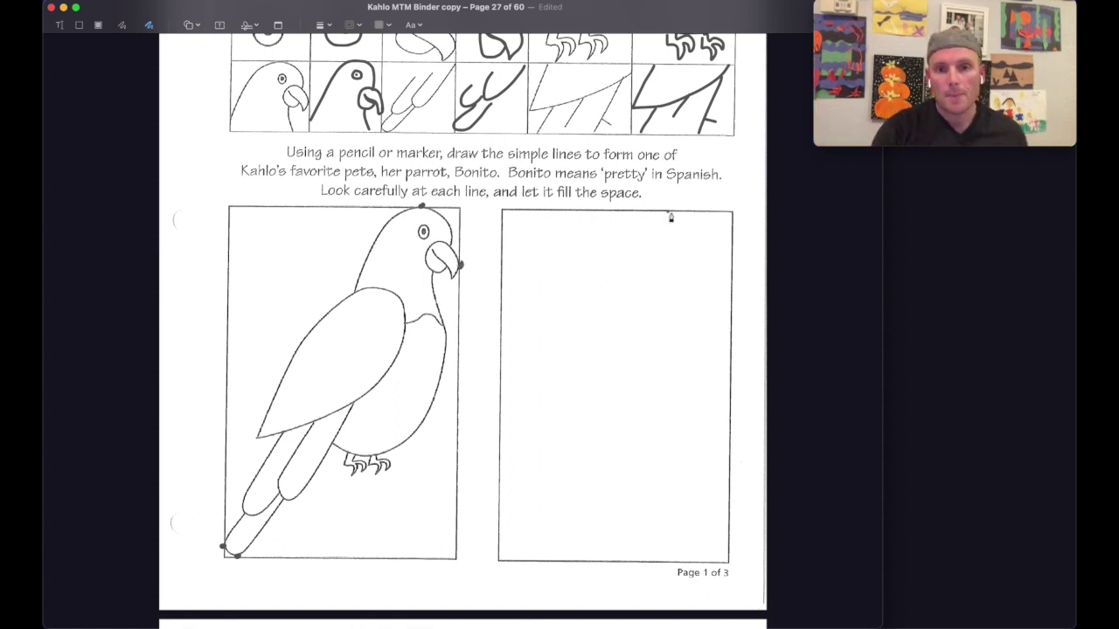
mouse_move(670, 216)
mouse_down()
mouse_move(692, 222)
mouse_move(703, 256)
mouse_up()
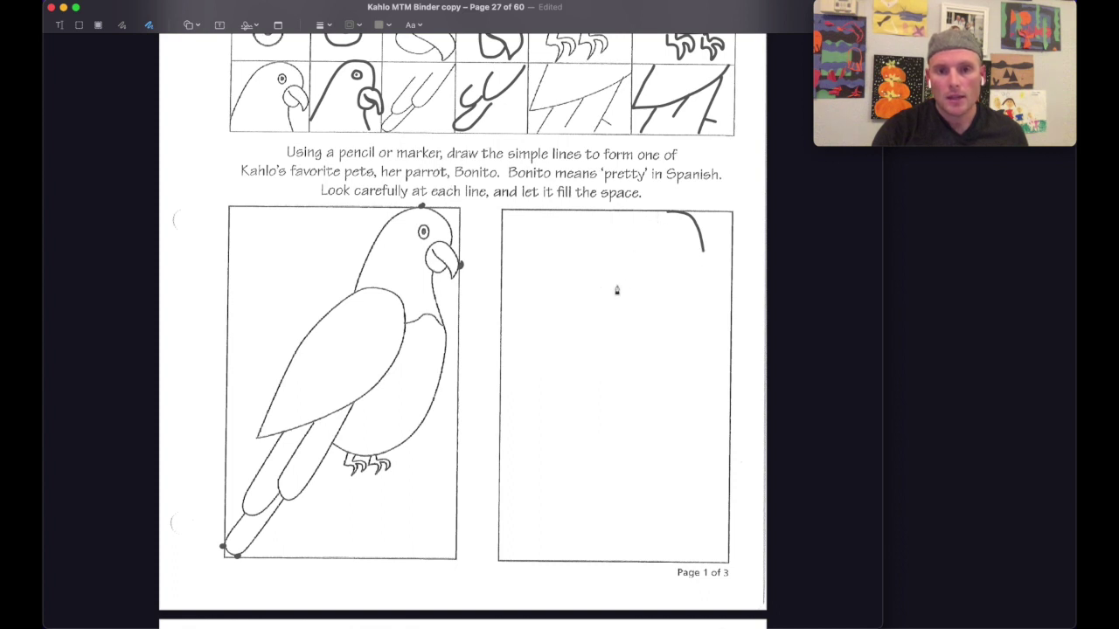
mouse_move(598, 313)
mouse_down()
mouse_move(671, 213)
mouse_move(669, 246)
mouse_move(673, 238)
mouse_up()
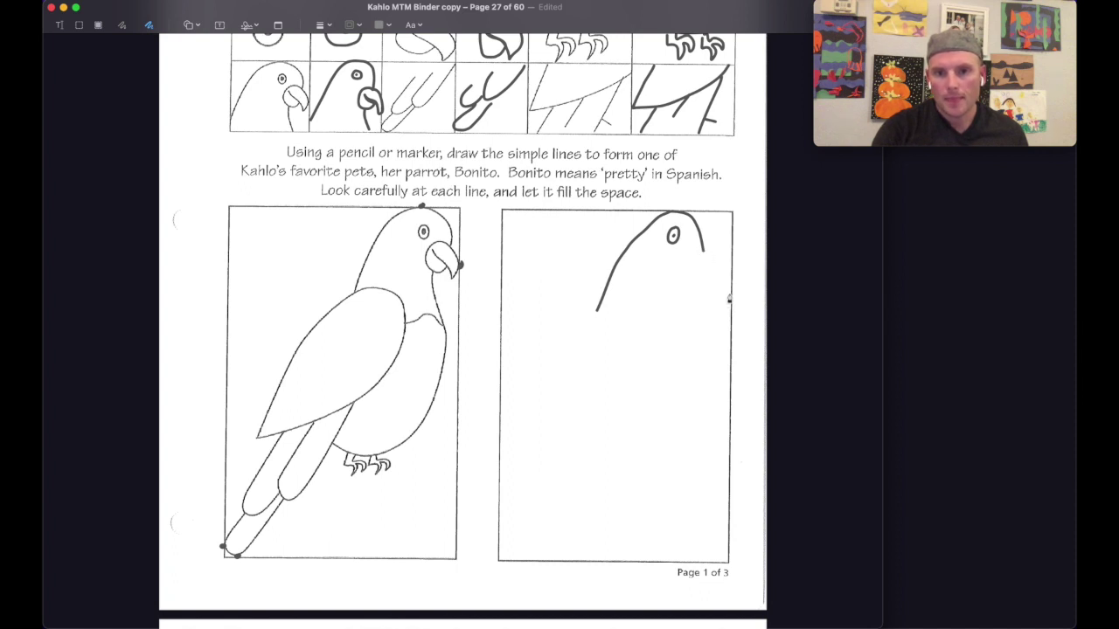
mouse_move(730, 297)
mouse_down()
mouse_move(715, 260)
mouse_move(687, 254)
mouse_move(684, 277)
mouse_move(708, 285)
mouse_move(690, 267)
mouse_move(723, 295)
mouse_up()
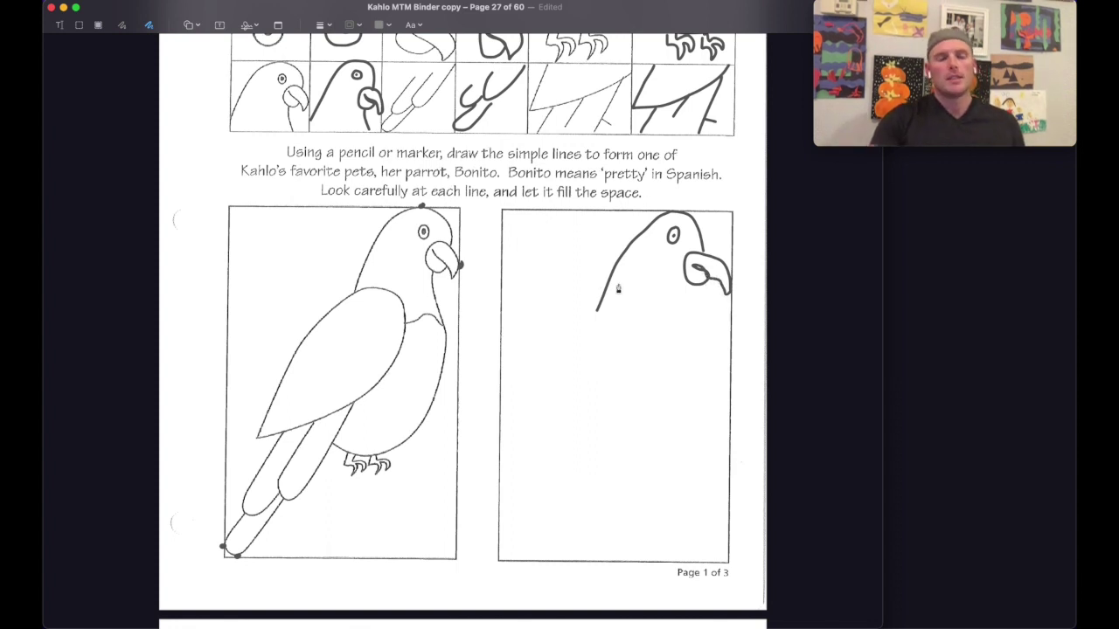
drag(689, 334, 685, 290)
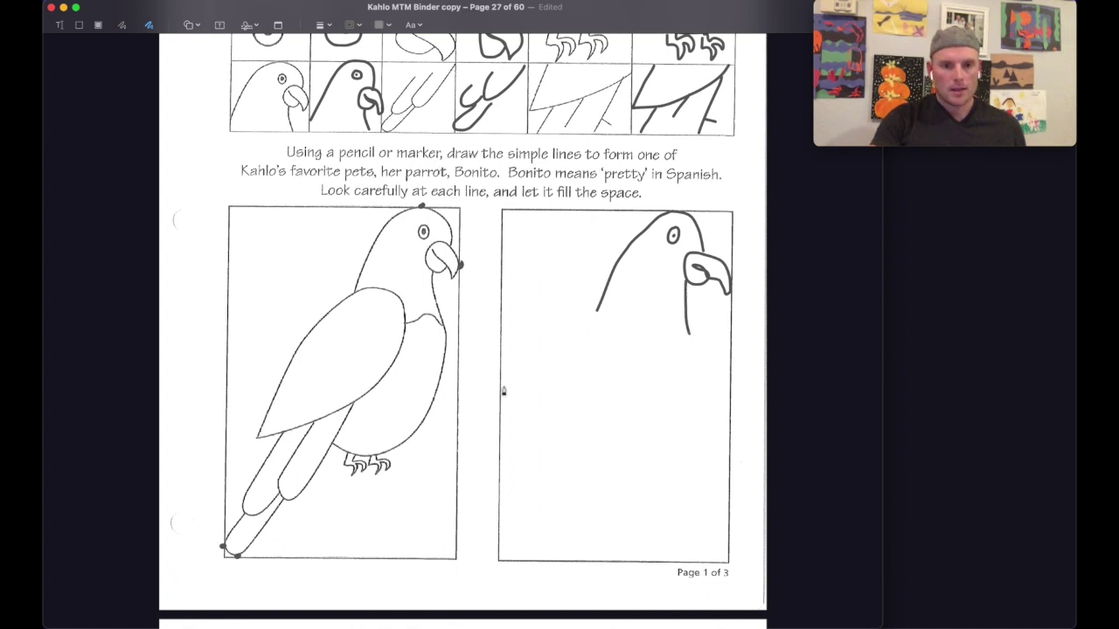
Step: Draw the parrot's wing, the wavy neck line and the rounded belly below the head in the large box
mouse_move(527, 395)
mouse_down()
mouse_move(584, 327)
mouse_move(651, 307)
mouse_move(650, 363)
mouse_move(590, 396)
mouse_move(527, 402)
mouse_up()
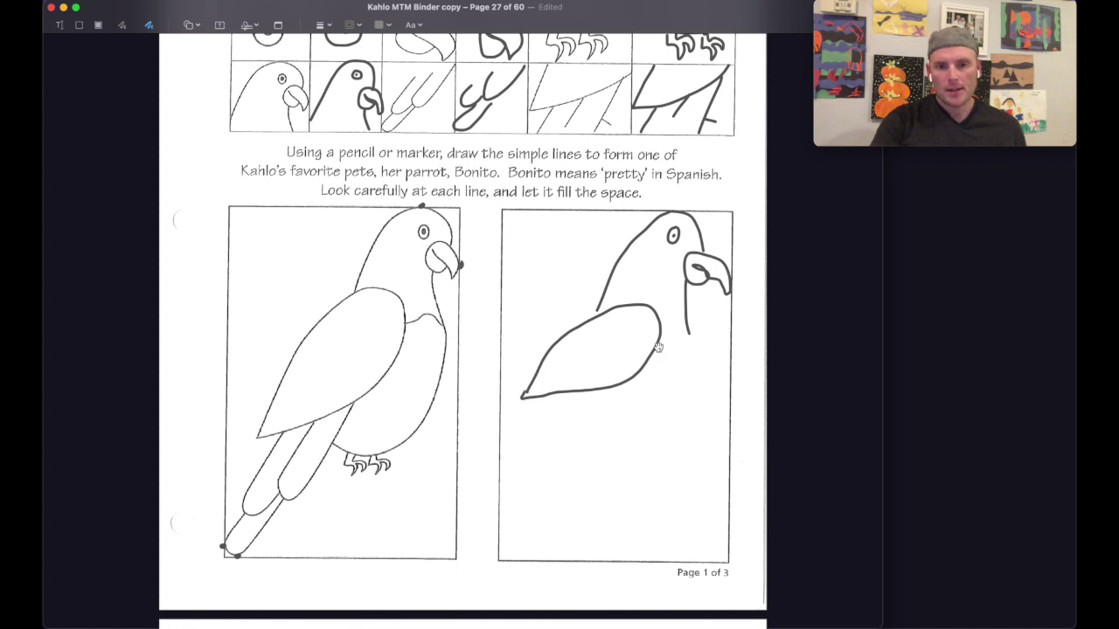
drag(658, 348, 693, 341)
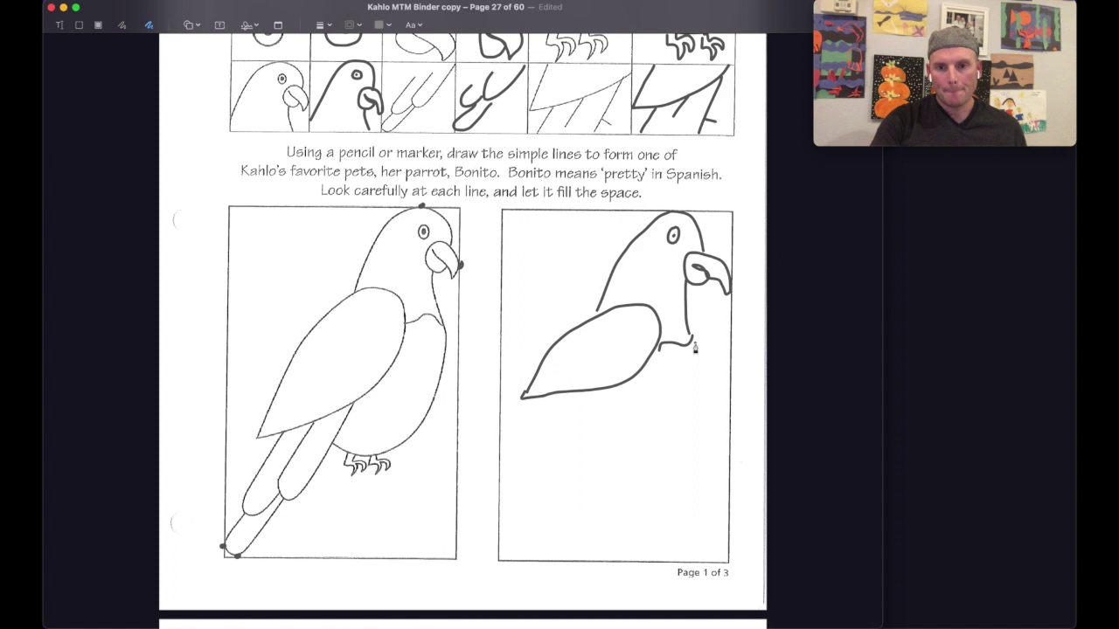
mouse_move(695, 348)
mouse_down()
mouse_move(707, 464)
mouse_move(676, 490)
mouse_move(625, 493)
mouse_move(585, 464)
mouse_up()
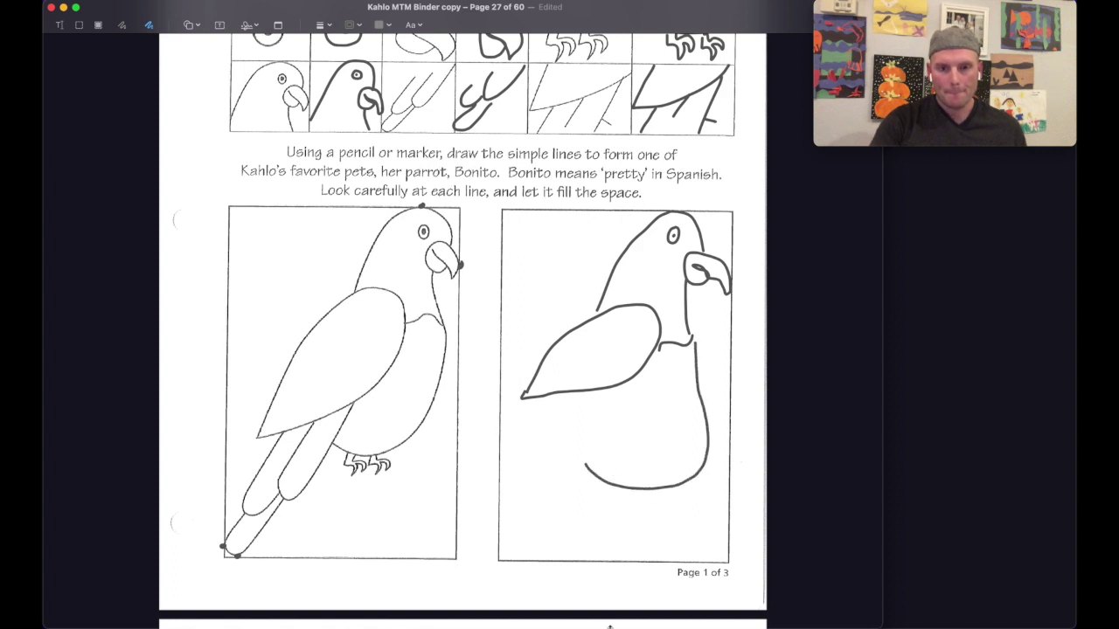
Step: Draw the two tail feathers under the wing and the long lowest feather reaching the box's lower corner
mouse_move(614, 391)
mouse_down()
mouse_move(563, 480)
mouse_move(555, 440)
mouse_move(584, 397)
mouse_up()
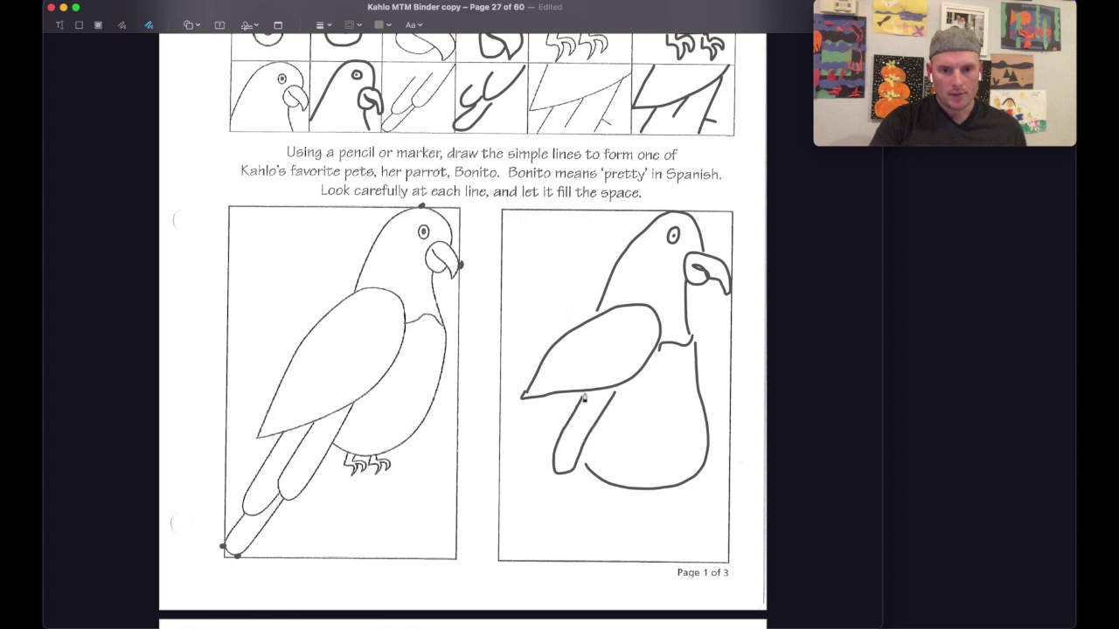
click(549, 460)
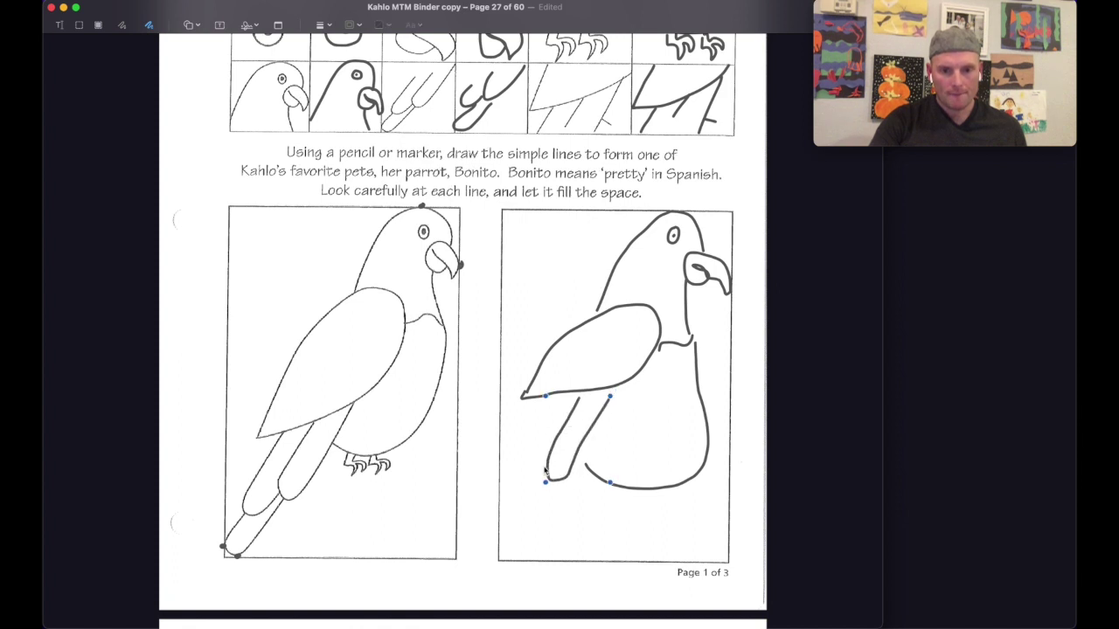
mouse_move(546, 470)
mouse_down()
mouse_move(532, 482)
mouse_move(561, 398)
mouse_up()
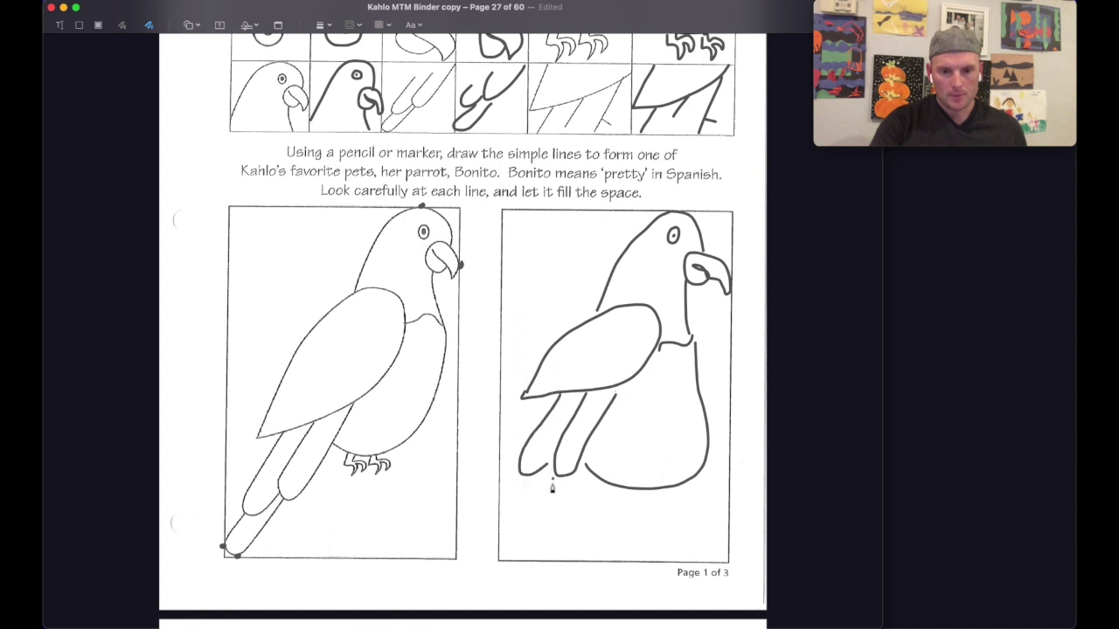
mouse_move(552, 480)
mouse_down()
mouse_move(526, 544)
mouse_move(503, 561)
mouse_move(539, 477)
mouse_up()
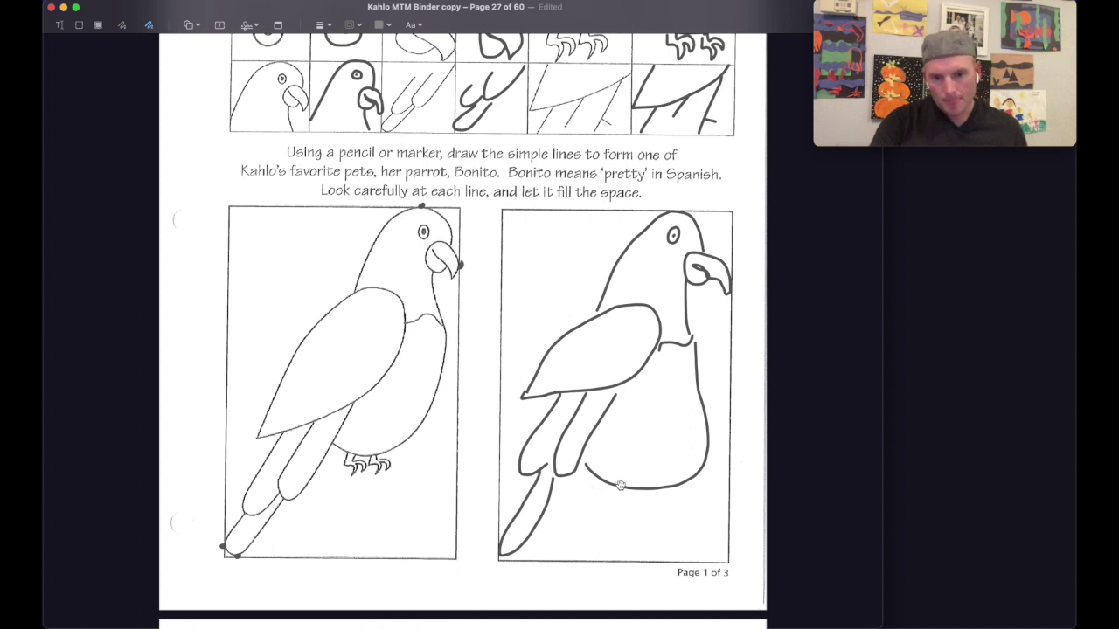
Step: Draw the parrot's two clawed feet under the belly in the large box, nudging the belly outline slightly into place
drag(621, 491, 624, 491)
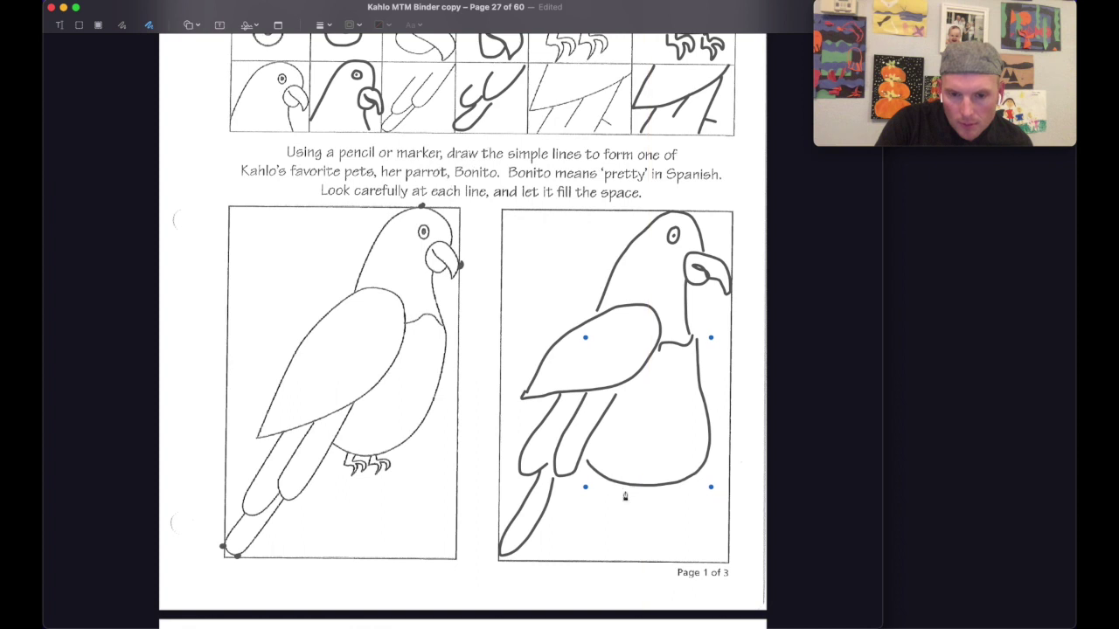
click(626, 494)
drag(626, 495, 646, 504)
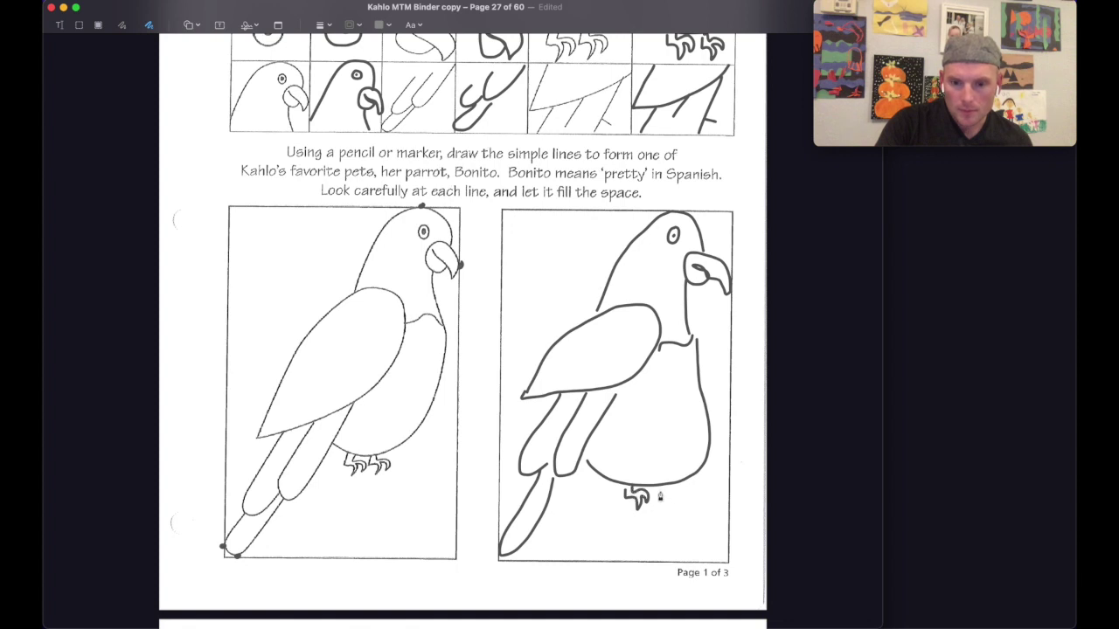
click(659, 496)
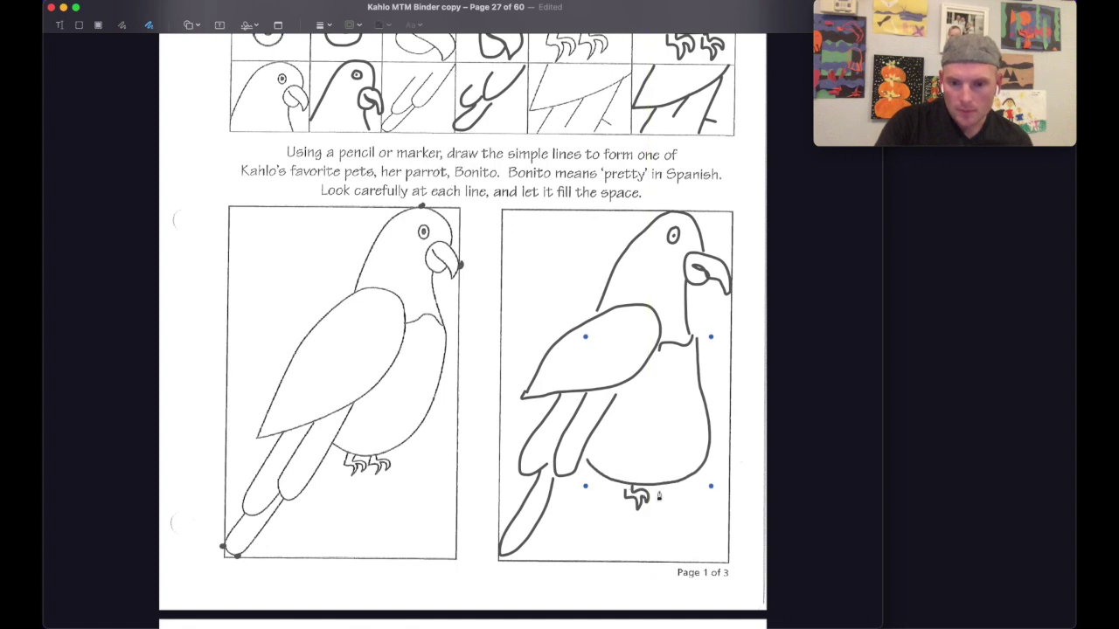
click(659, 498)
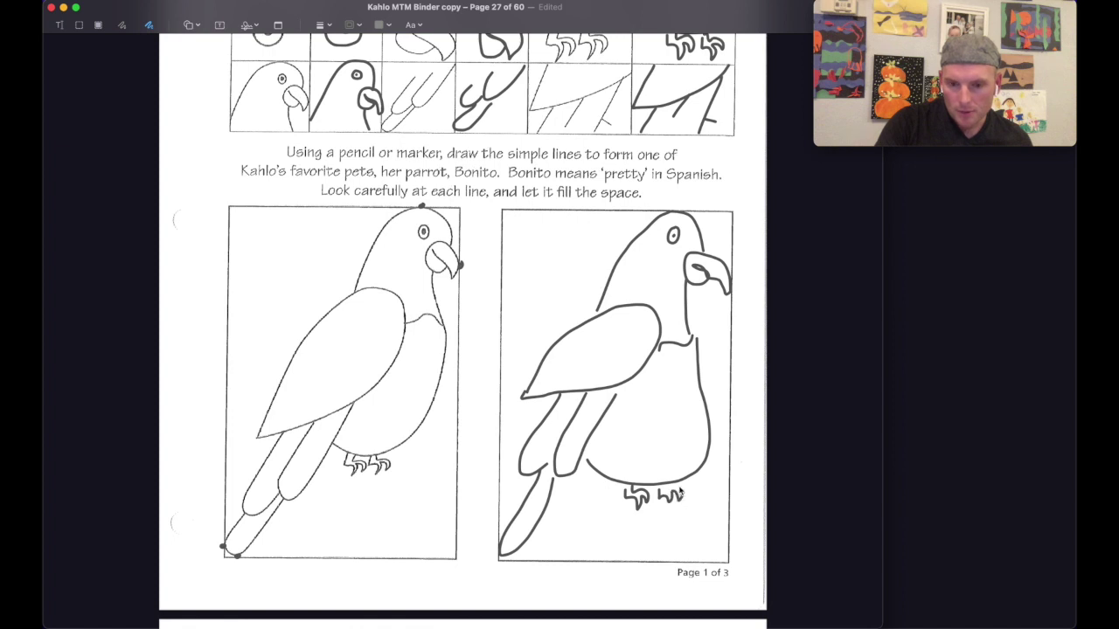
drag(681, 494, 665, 495)
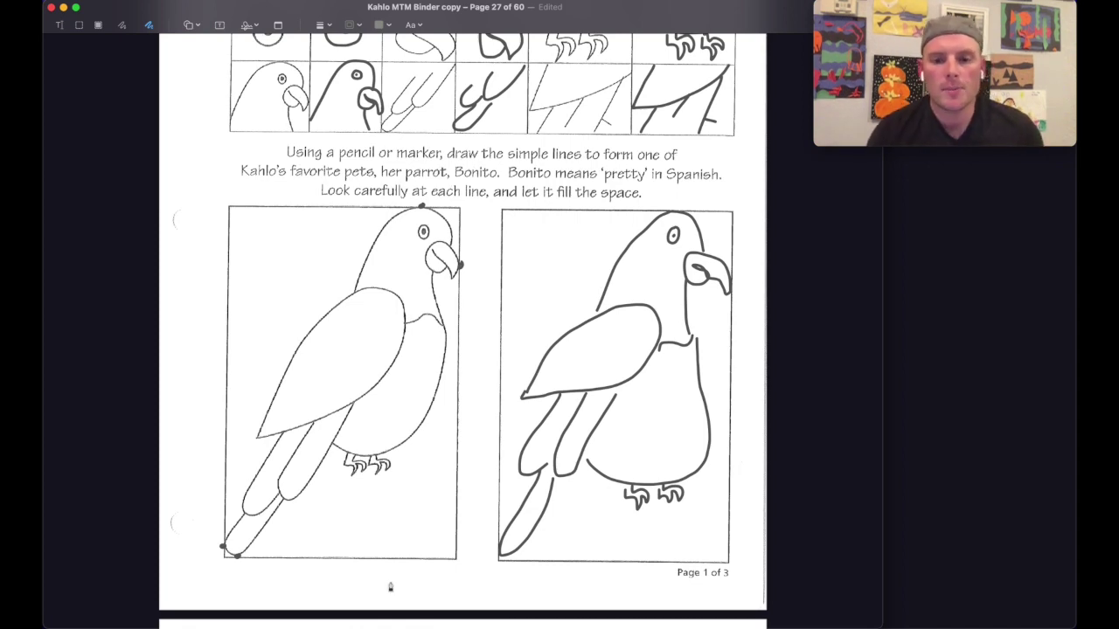
Step: Draw the watermelon slice with its outer rind and inner rind lines in the empty box of the Fruit Shapes page
scroll(380, 503, down, 10)
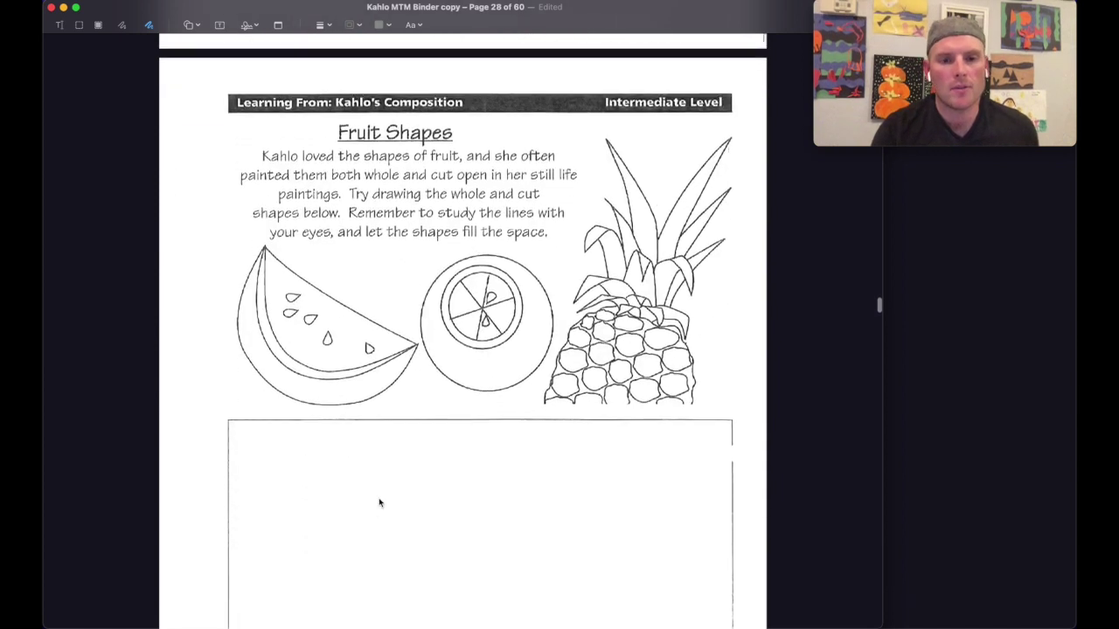
scroll(380, 502, down, 5)
scroll(379, 505, up, 3)
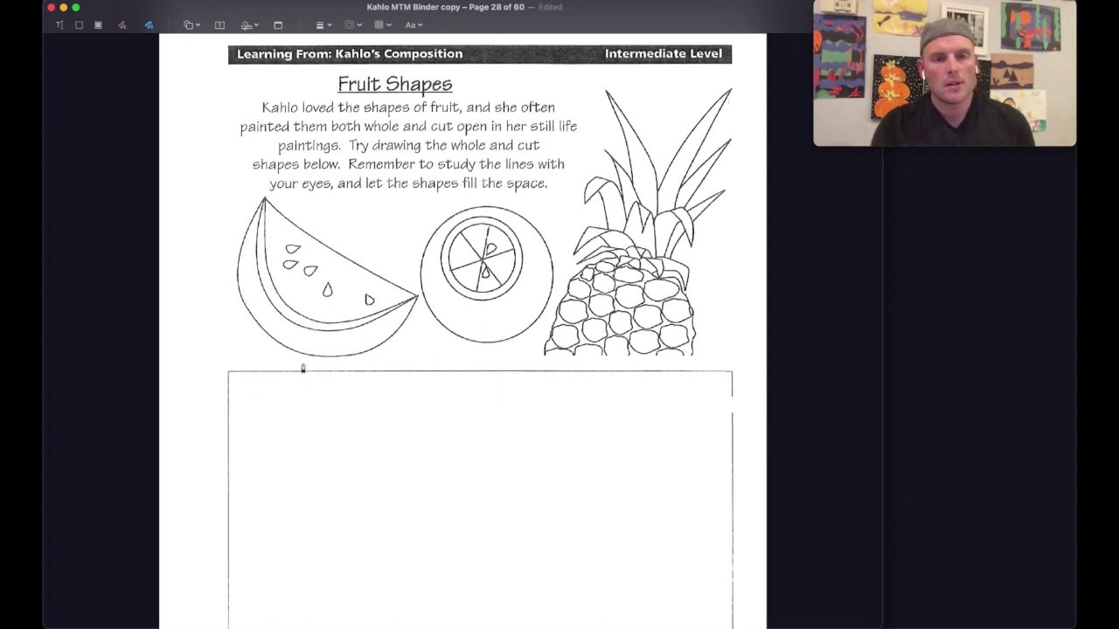
scroll(321, 342, down, 3)
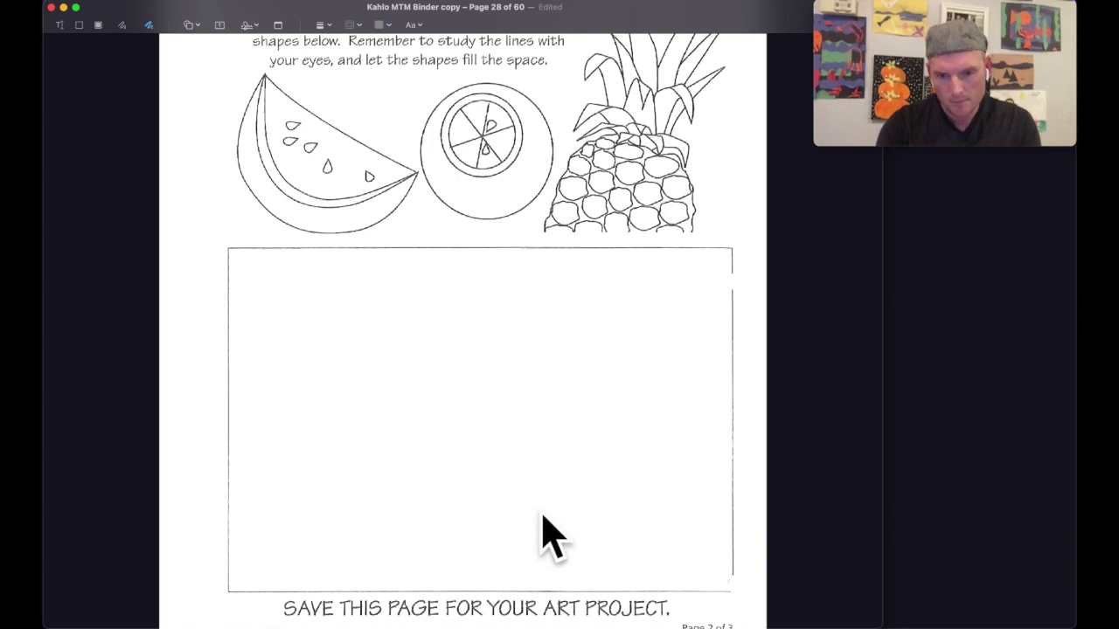
scroll(259, 434, down, 3)
scroll(259, 436, up, 1)
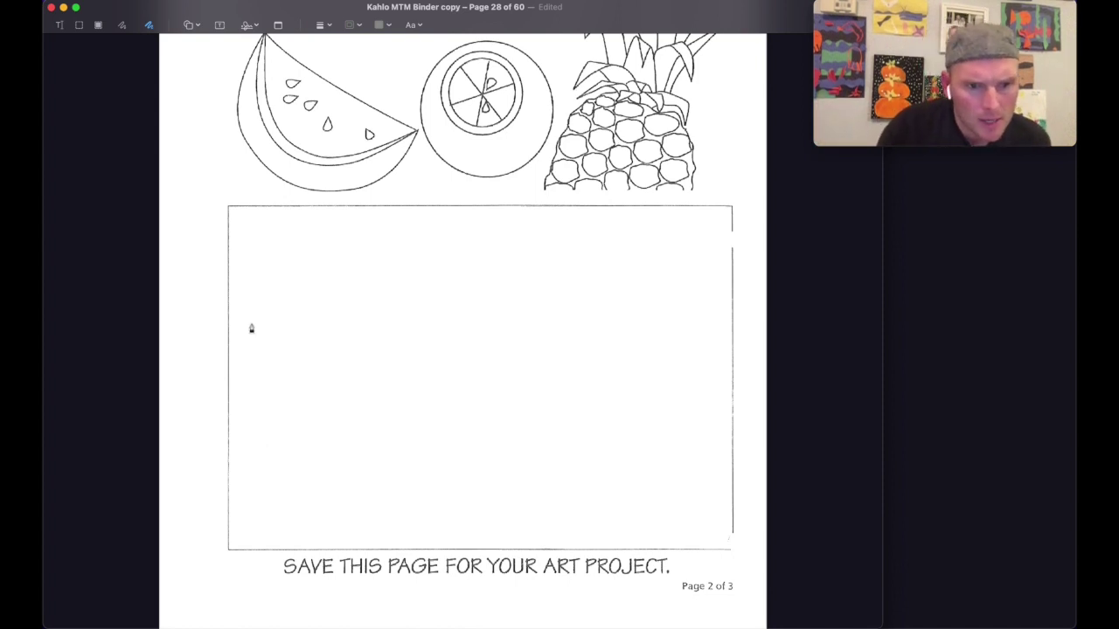
scroll(236, 322, down, 1)
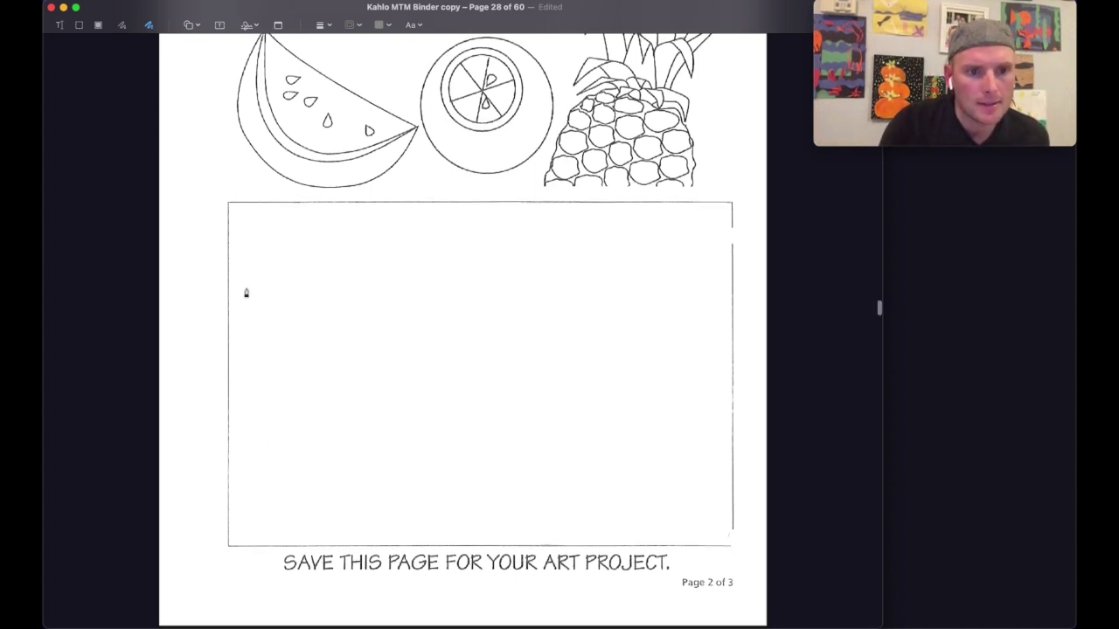
mouse_move(261, 289)
mouse_down()
mouse_move(245, 408)
mouse_move(265, 485)
mouse_move(316, 512)
mouse_move(389, 495)
mouse_move(457, 424)
mouse_move(257, 261)
mouse_move(265, 354)
mouse_move(306, 459)
mouse_move(391, 455)
mouse_move(442, 423)
mouse_move(357, 440)
mouse_move(282, 404)
mouse_move(264, 269)
mouse_up()
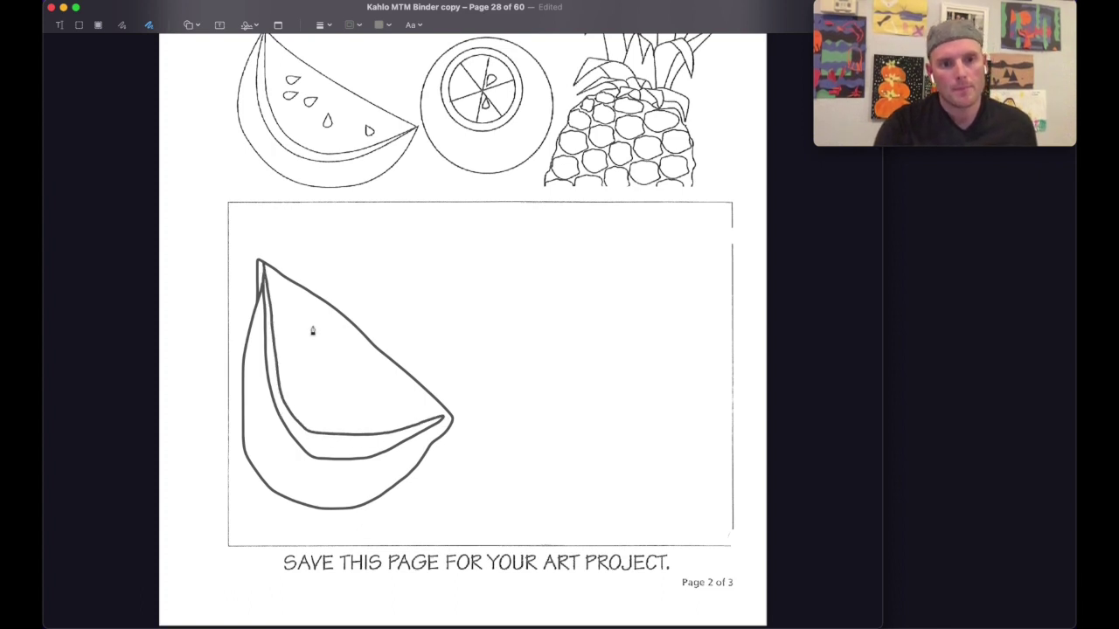
Step: Add five teardrop seeds inside the flesh of the drawn watermelon slice
mouse_move(302, 326)
mouse_down()
mouse_move(294, 339)
mouse_move(312, 333)
mouse_up()
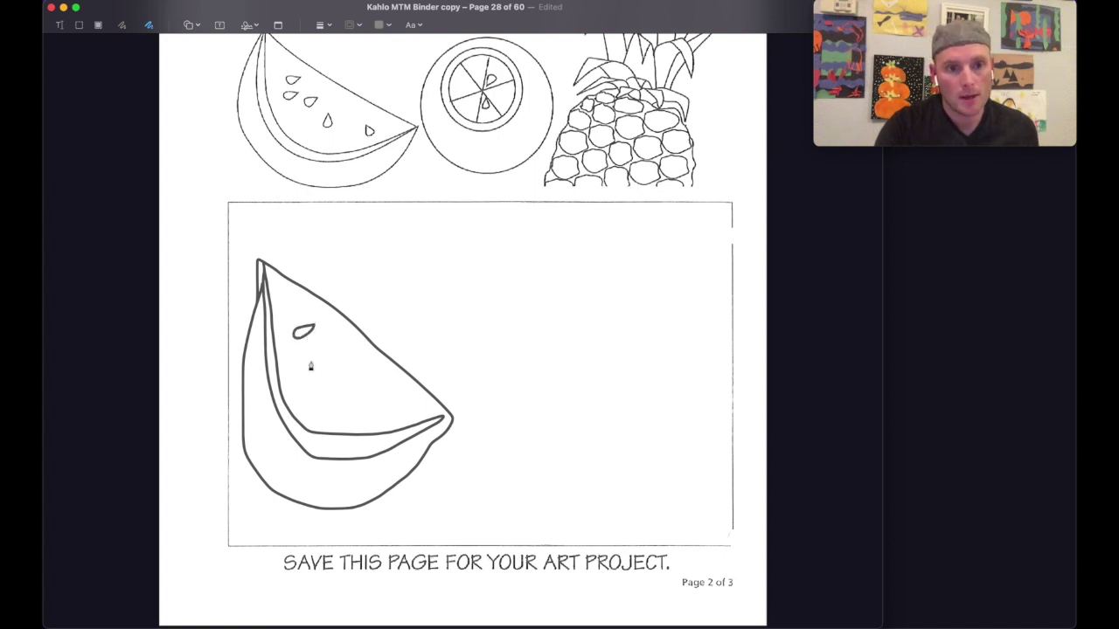
mouse_move(309, 362)
mouse_down()
mouse_move(287, 376)
mouse_move(323, 377)
mouse_move(333, 358)
mouse_up()
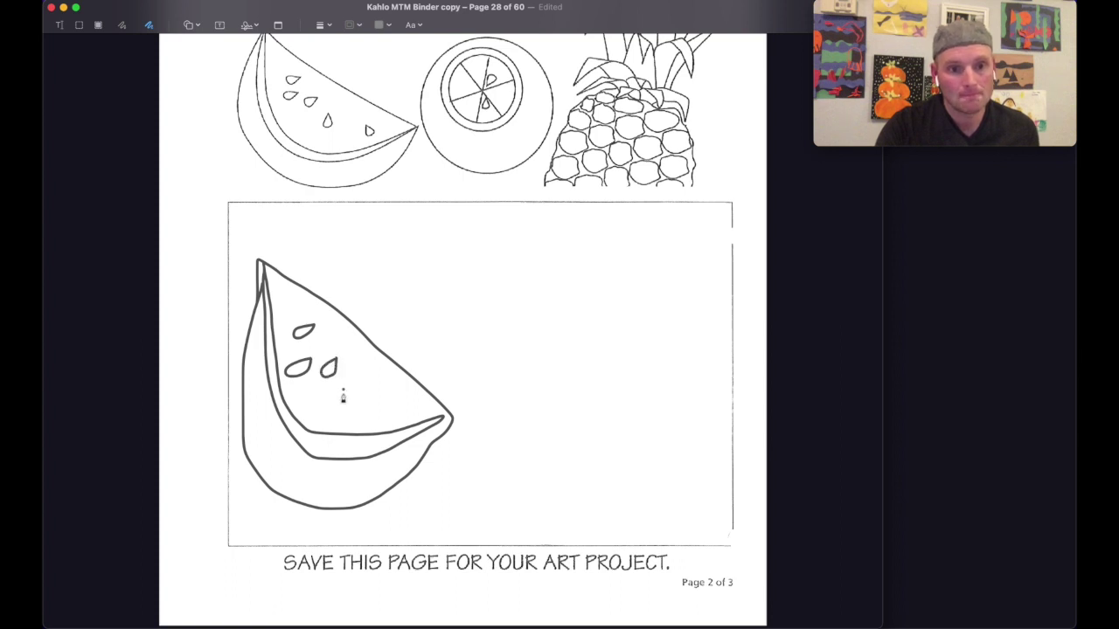
mouse_move(344, 395)
mouse_down()
mouse_move(353, 414)
mouse_move(344, 392)
mouse_move(386, 407)
mouse_move(373, 393)
mouse_up()
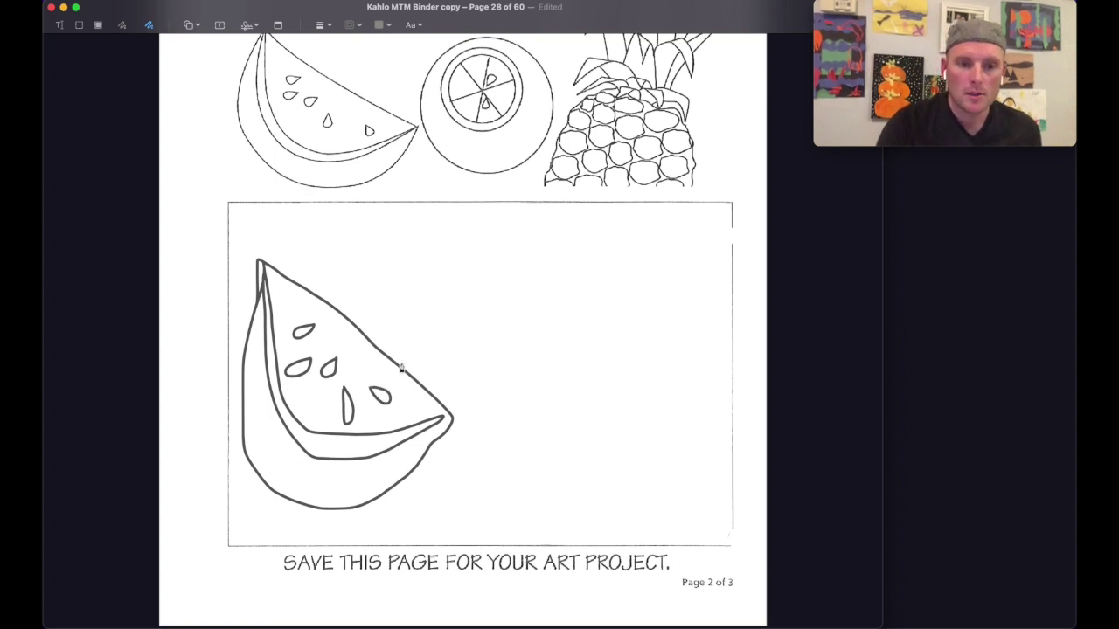
Step: Draw the round citrus fruit partly behind the watermelon, with a cut circle, radiating segment lines and two seeds
mouse_move(401, 365)
mouse_down()
mouse_move(430, 329)
mouse_move(462, 328)
mouse_move(507, 339)
mouse_move(541, 387)
mouse_move(512, 476)
mouse_move(466, 494)
mouse_move(410, 480)
mouse_up()
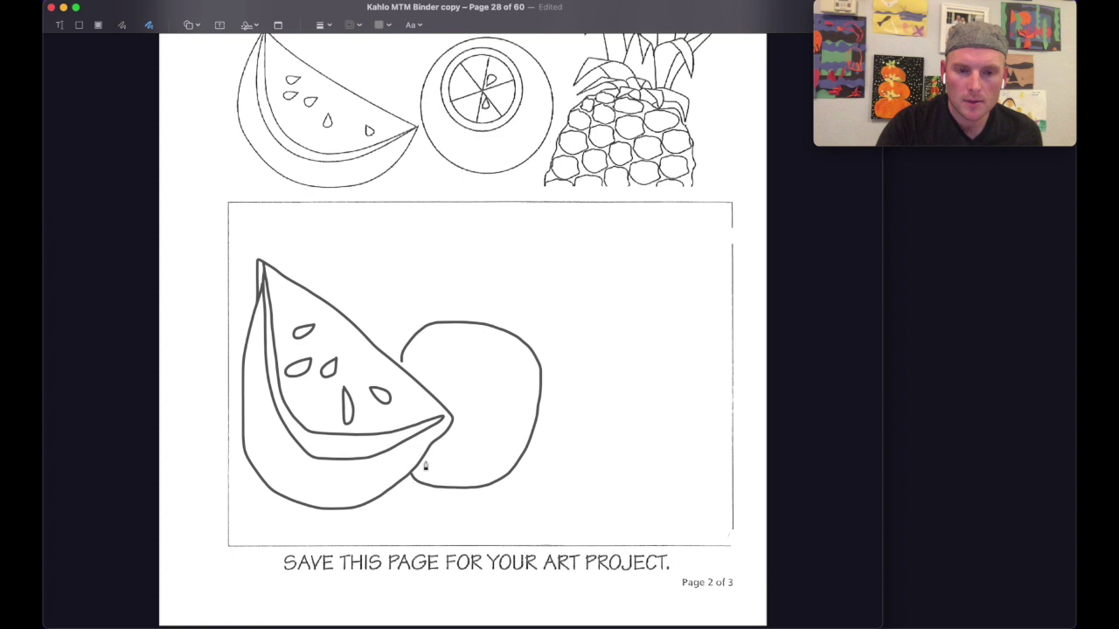
mouse_move(441, 374)
mouse_down()
mouse_move(457, 351)
mouse_move(491, 353)
mouse_move(504, 395)
mouse_move(477, 426)
mouse_move(445, 423)
mouse_up()
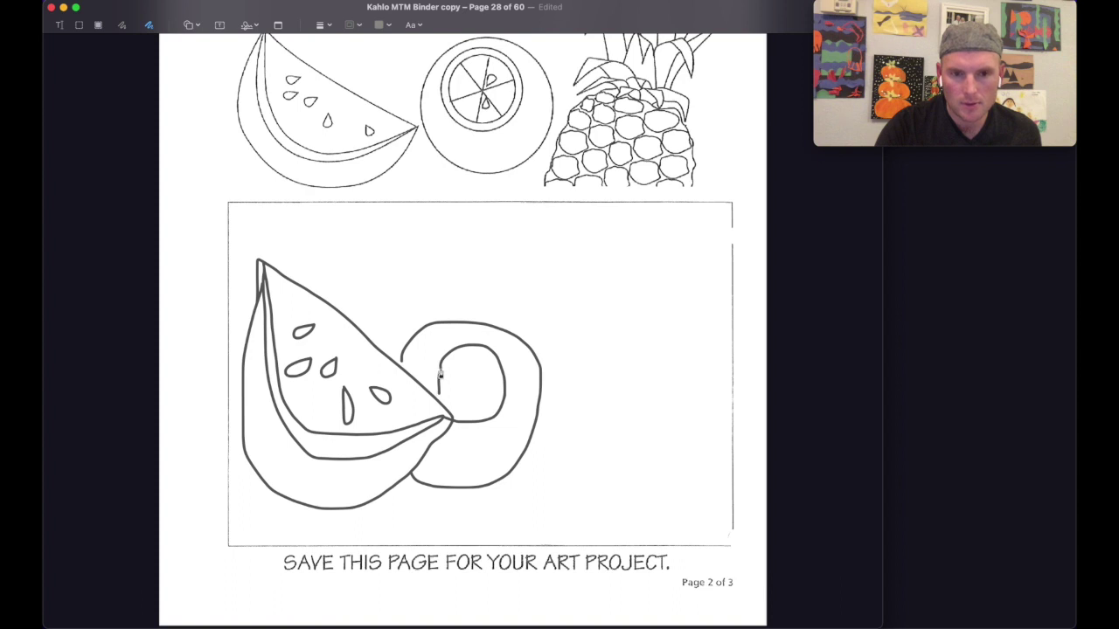
mouse_move(453, 365)
mouse_down()
mouse_move(465, 352)
mouse_move(498, 367)
mouse_move(492, 424)
mouse_move(453, 423)
mouse_move(441, 376)
mouse_move(455, 359)
mouse_move(497, 418)
mouse_move(492, 365)
mouse_move(477, 384)
mouse_move(498, 390)
mouse_up()
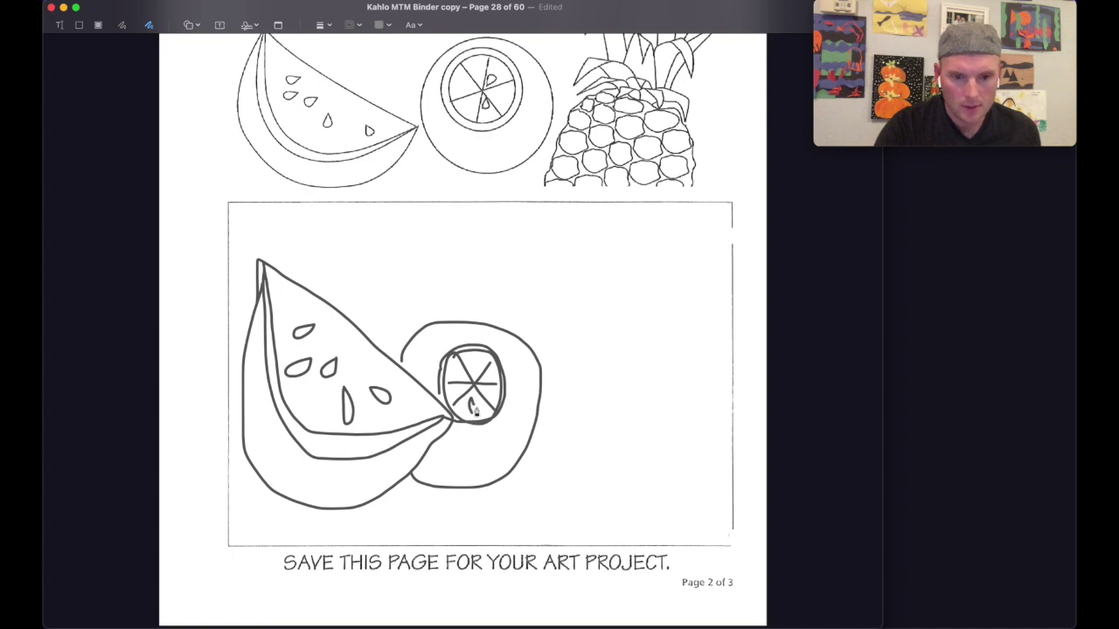
drag(472, 418, 467, 412)
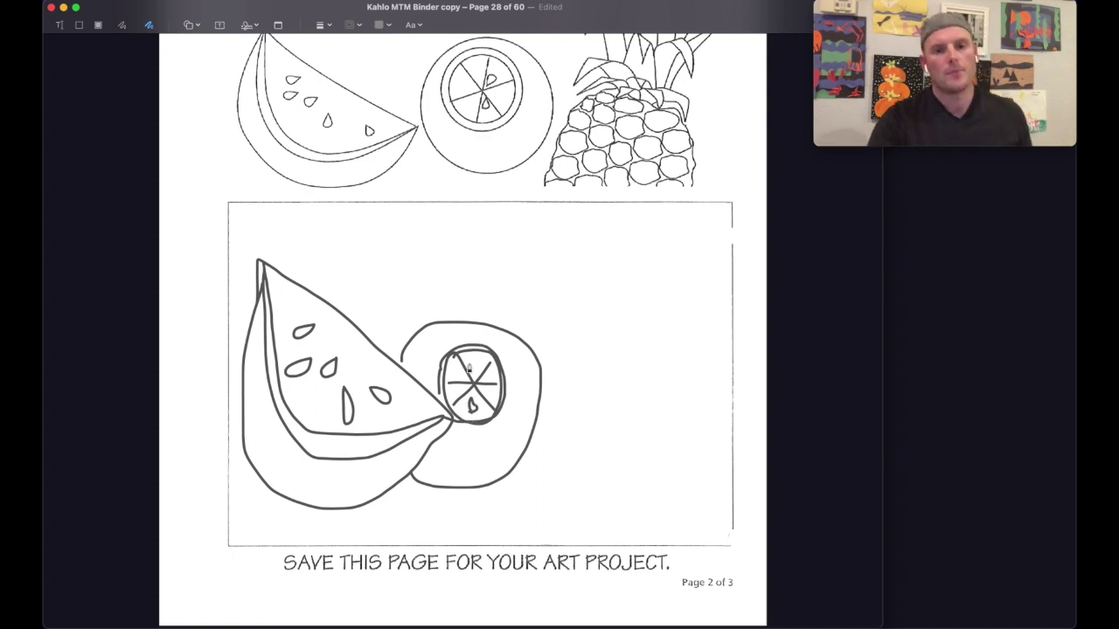
mouse_move(472, 375)
mouse_down()
mouse_move(474, 356)
mouse_move(473, 374)
mouse_up()
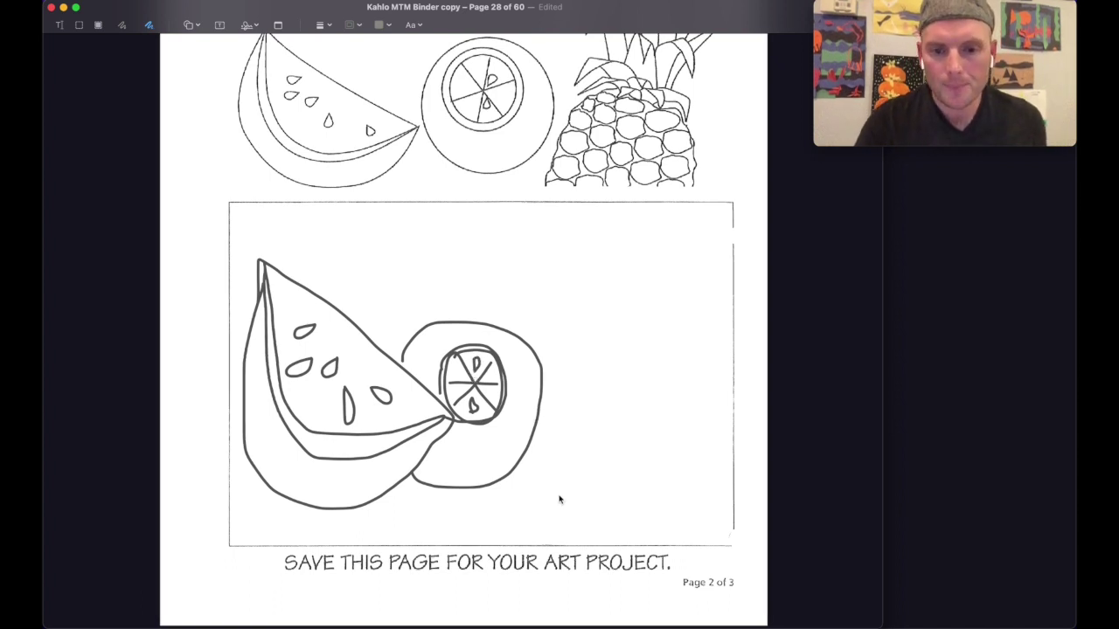
Step: Draw the pineapple's wavy body outline beside the citrus fruit and fill it with four rows of rounded scales
scroll(522, 533, down, 1)
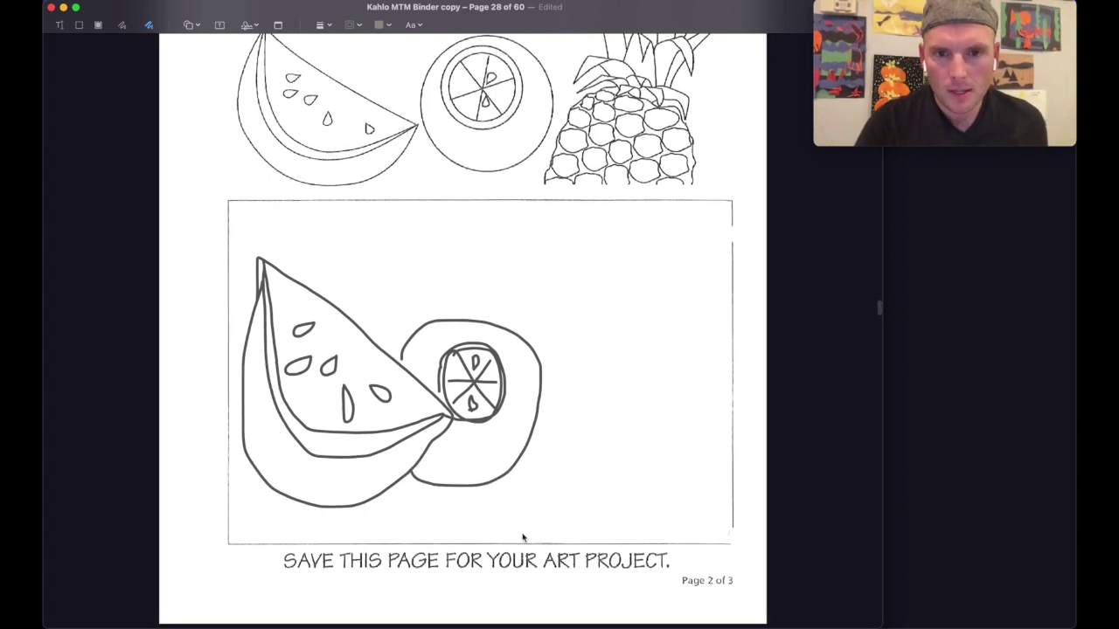
mouse_move(522, 532)
mouse_down()
mouse_move(577, 388)
mouse_move(634, 378)
mouse_move(691, 389)
mouse_move(713, 430)
mouse_move(698, 534)
mouse_up()
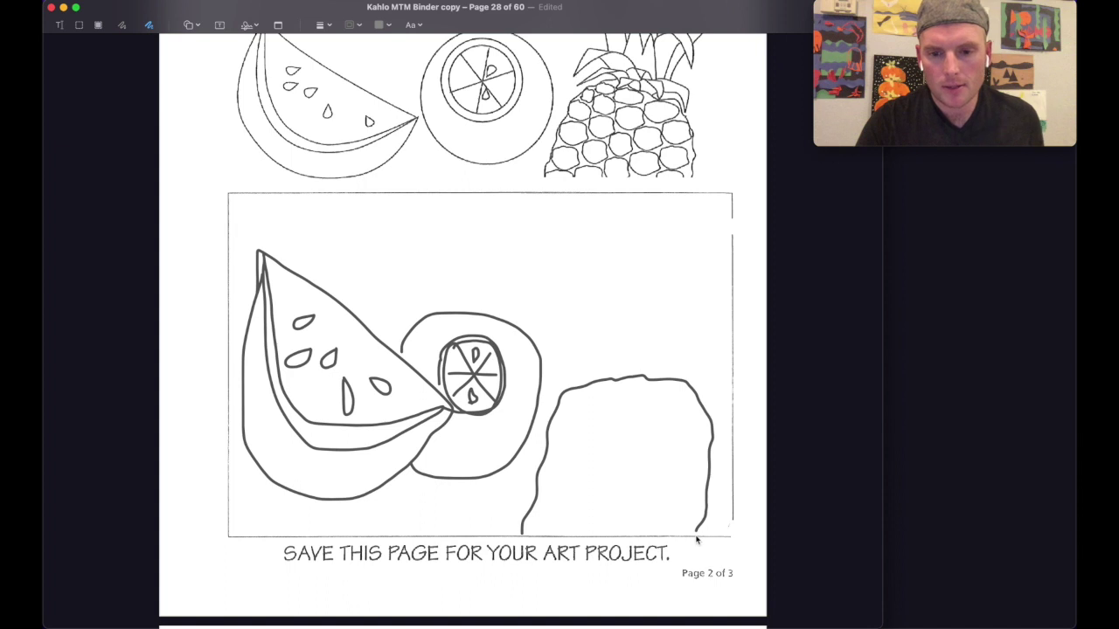
scroll(697, 535, up, 1)
mouse_move(580, 408)
mouse_down()
mouse_move(563, 424)
mouse_move(586, 408)
mouse_move(604, 425)
mouse_move(612, 400)
mouse_move(673, 423)
mouse_move(663, 404)
mouse_move(685, 444)
mouse_move(690, 415)
mouse_up()
mouse_move(566, 430)
mouse_down()
mouse_move(564, 459)
mouse_move(566, 430)
mouse_move(629, 458)
mouse_move(607, 428)
mouse_move(636, 457)
mouse_move(650, 429)
mouse_move(681, 472)
mouse_move(686, 443)
mouse_up()
mouse_move(560, 470)
mouse_down()
mouse_move(547, 476)
mouse_move(576, 477)
mouse_move(564, 467)
mouse_move(598, 501)
mouse_move(605, 470)
mouse_move(651, 503)
mouse_move(648, 466)
mouse_move(675, 497)
mouse_move(688, 472)
mouse_up()
mouse_move(570, 503)
mouse_down()
mouse_move(542, 531)
mouse_move(574, 503)
mouse_move(631, 530)
mouse_move(591, 504)
mouse_move(661, 535)
mouse_move(643, 508)
mouse_move(675, 544)
mouse_move(692, 528)
mouse_move(685, 510)
mouse_move(679, 541)
mouse_up()
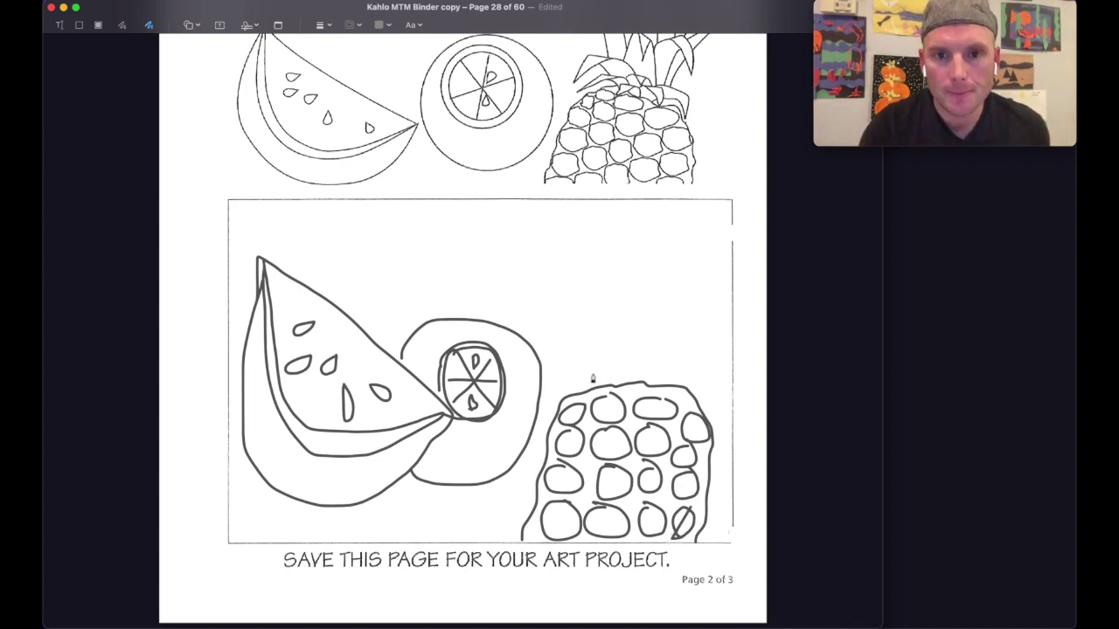
Step: Trace the folded centre leaf and a drooping side leaf on the sample pineapple to demonstrate their shapes
scroll(604, 305, up, 2)
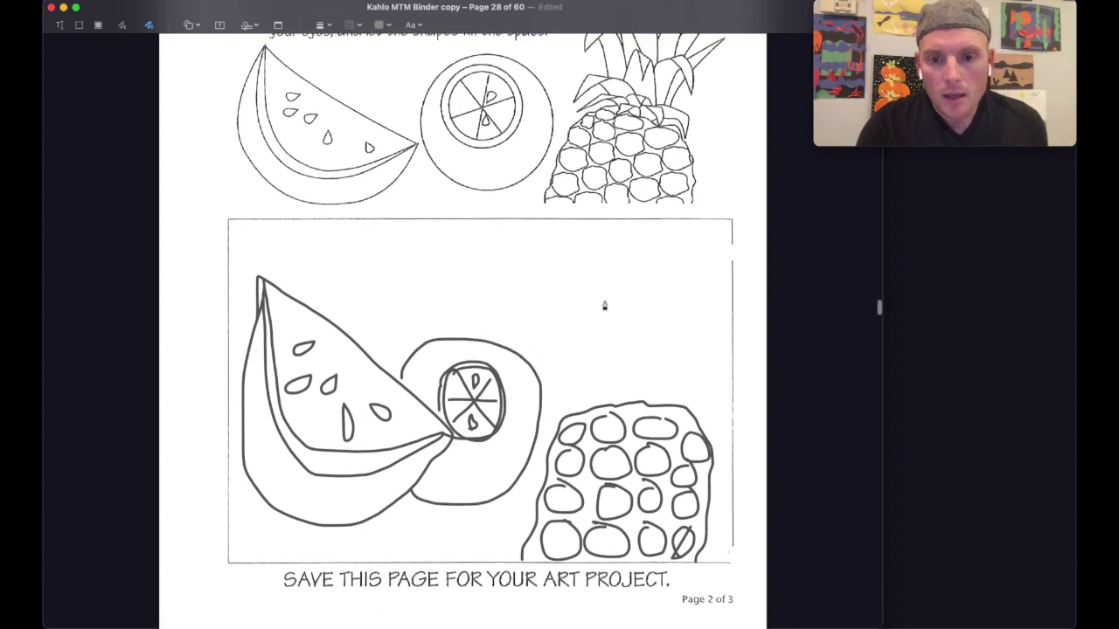
scroll(604, 305, up, 3)
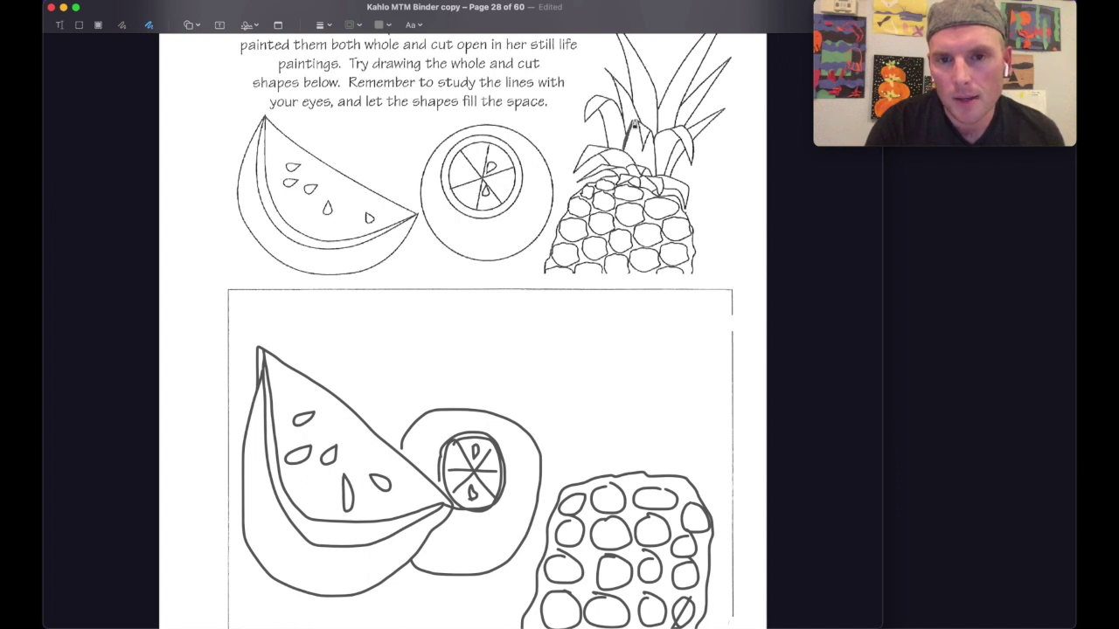
mouse_move(640, 125)
mouse_down()
mouse_move(652, 131)
mouse_move(654, 179)
mouse_up()
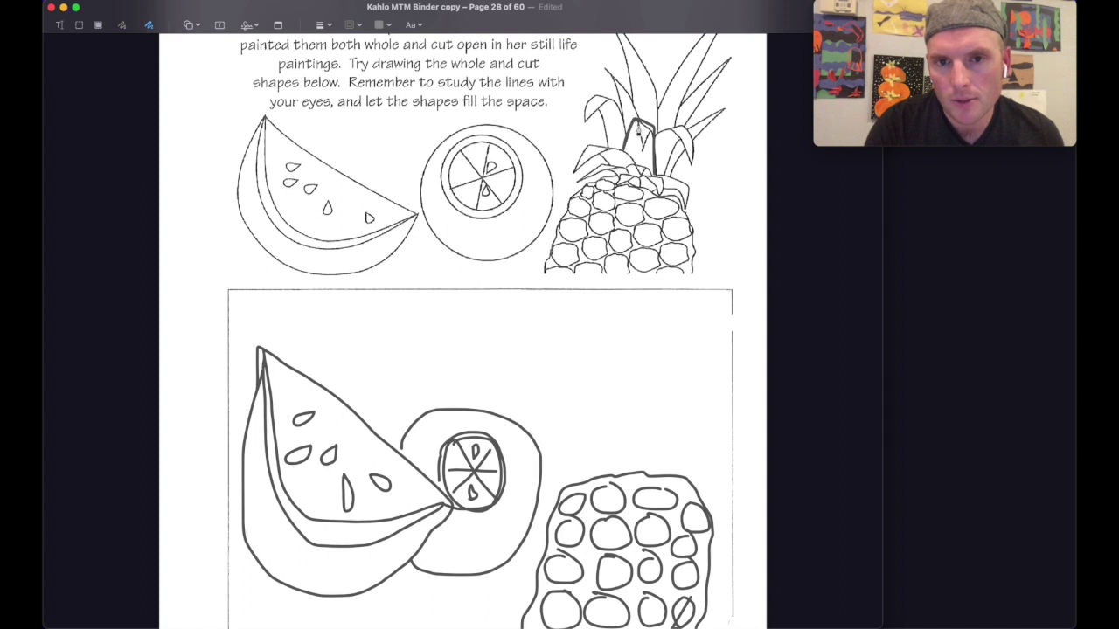
mouse_move(638, 130)
mouse_down()
mouse_move(644, 154)
mouse_move(656, 130)
mouse_up()
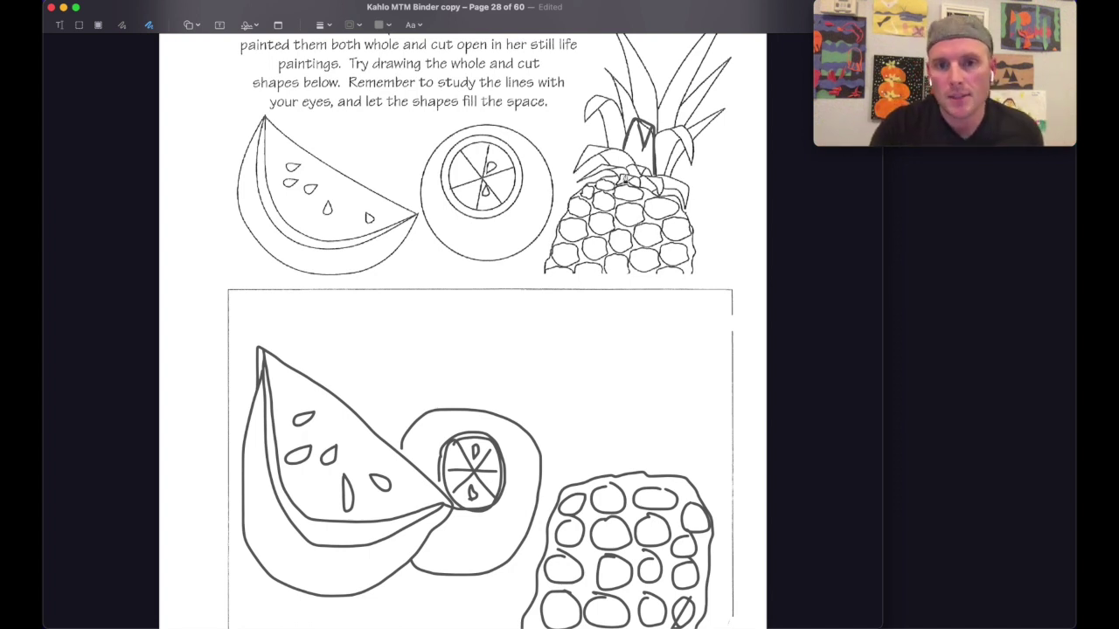
mouse_move(631, 163)
mouse_down()
mouse_move(586, 147)
mouse_move(574, 180)
mouse_move(603, 156)
mouse_up()
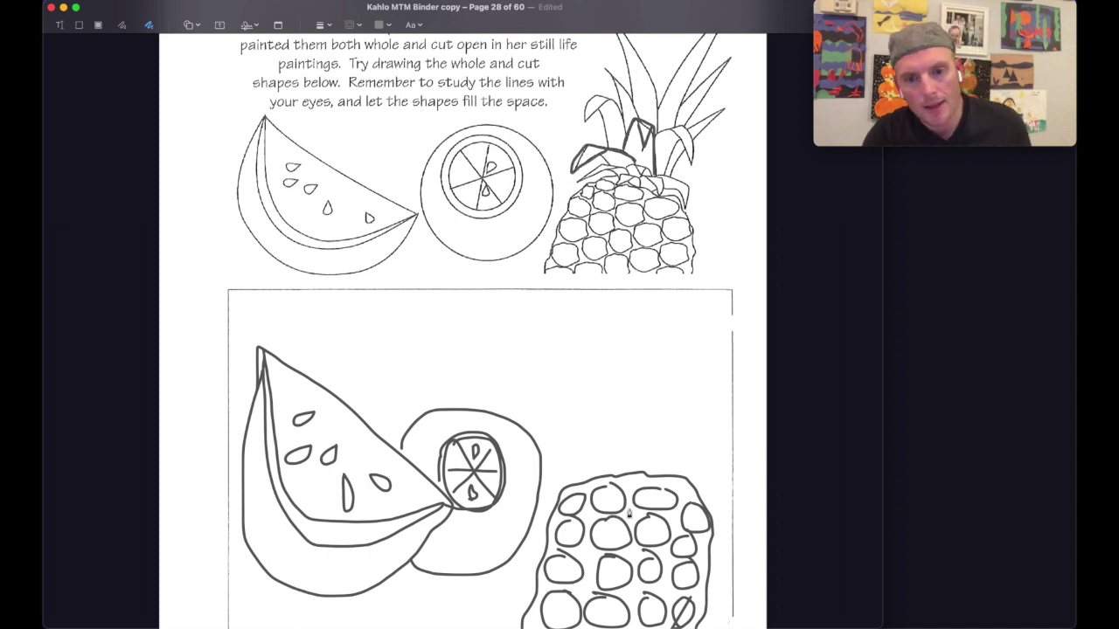
Step: Draw three folded leaves above the pineapple's body in the box, with three tall pointed leaves rising behind them
mouse_move(617, 474)
mouse_down()
mouse_move(605, 445)
mouse_move(549, 431)
mouse_move(552, 463)
mouse_move(573, 444)
mouse_move(591, 480)
mouse_move(579, 480)
mouse_move(590, 479)
mouse_up()
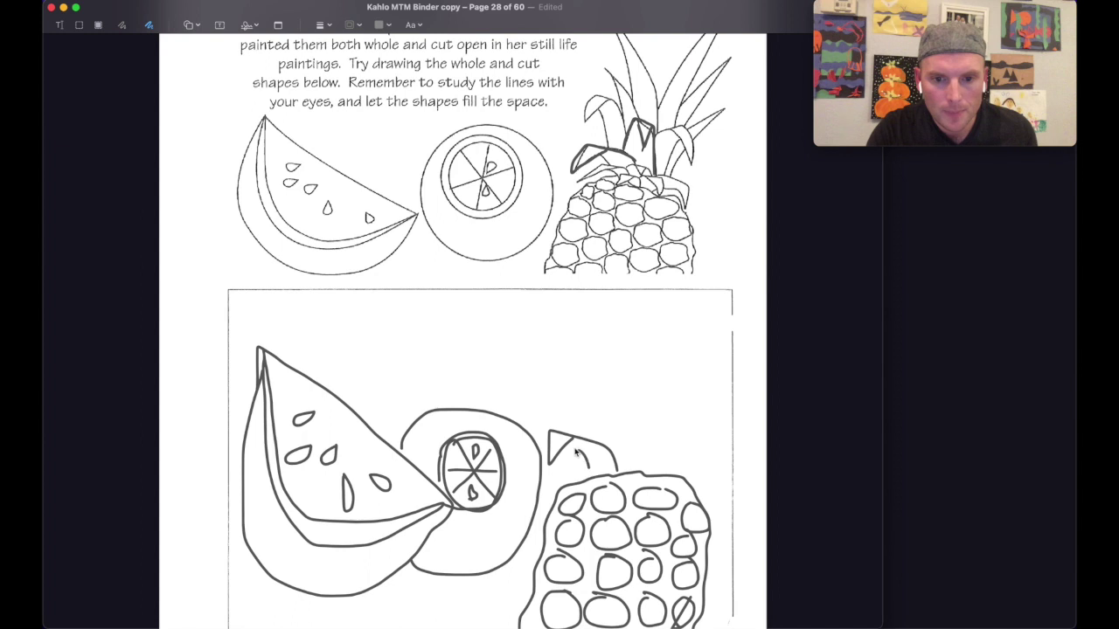
mouse_move(639, 465)
mouse_down()
mouse_move(690, 425)
mouse_move(712, 485)
mouse_move(672, 434)
mouse_move(683, 439)
mouse_move(663, 477)
mouse_move(603, 434)
mouse_move(610, 458)
mouse_move(605, 423)
mouse_move(625, 409)
mouse_move(646, 430)
mouse_move(630, 437)
mouse_move(615, 417)
mouse_up()
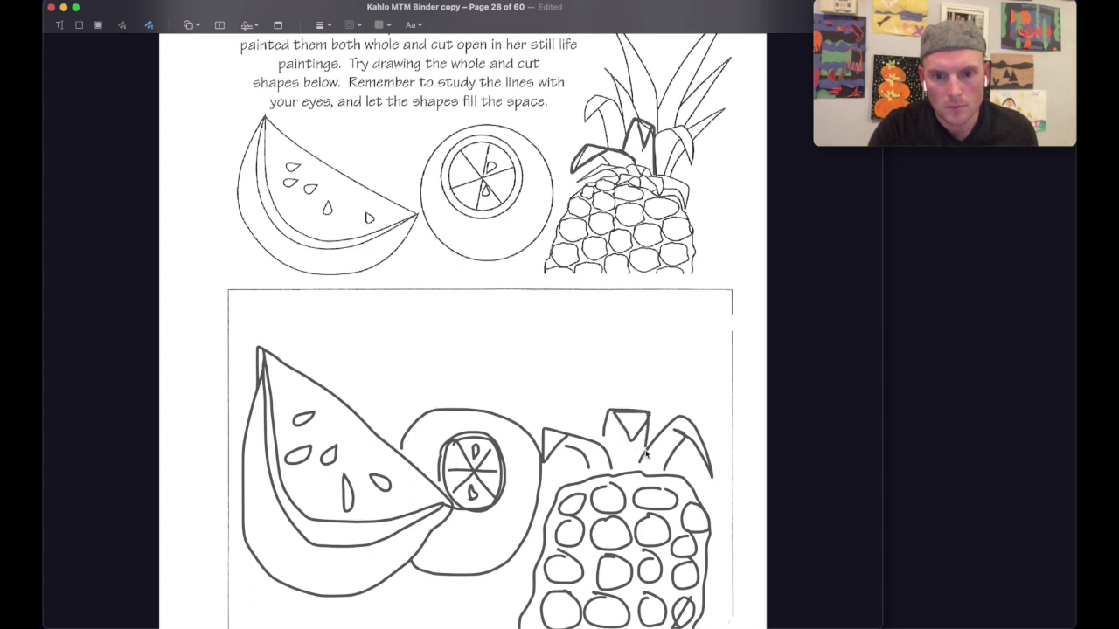
mouse_move(602, 415)
mouse_down()
mouse_move(516, 343)
mouse_move(568, 457)
mouse_up()
mouse_move(605, 411)
mouse_down()
mouse_move(555, 318)
mouse_move(616, 360)
mouse_move(647, 416)
mouse_up()
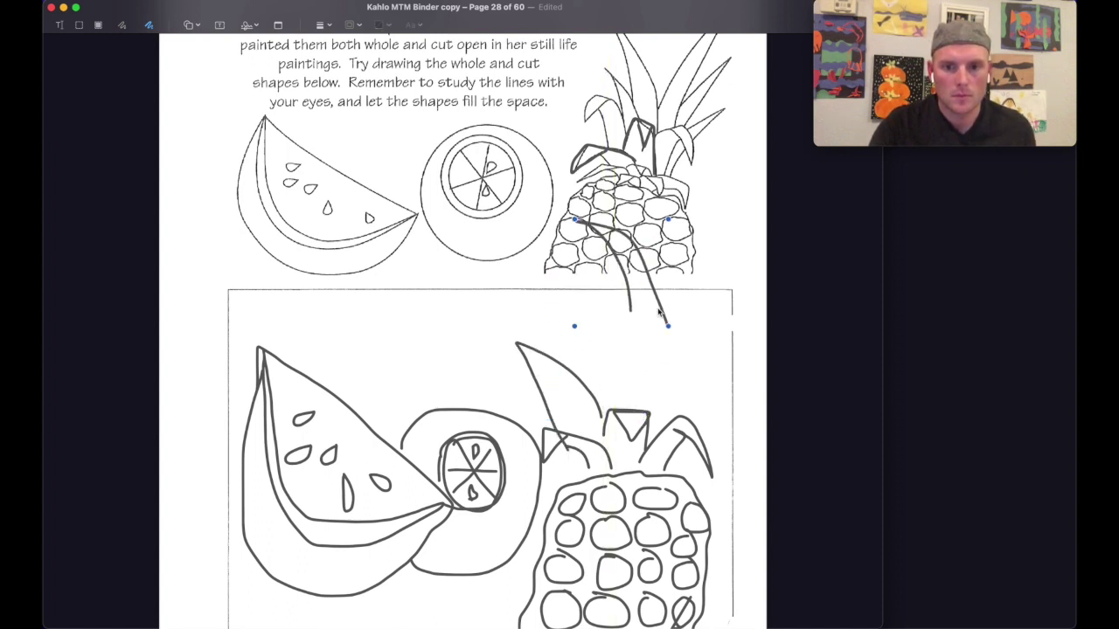
mouse_move(646, 416)
mouse_down()
mouse_move(655, 379)
mouse_move(681, 372)
mouse_move(673, 424)
mouse_up()
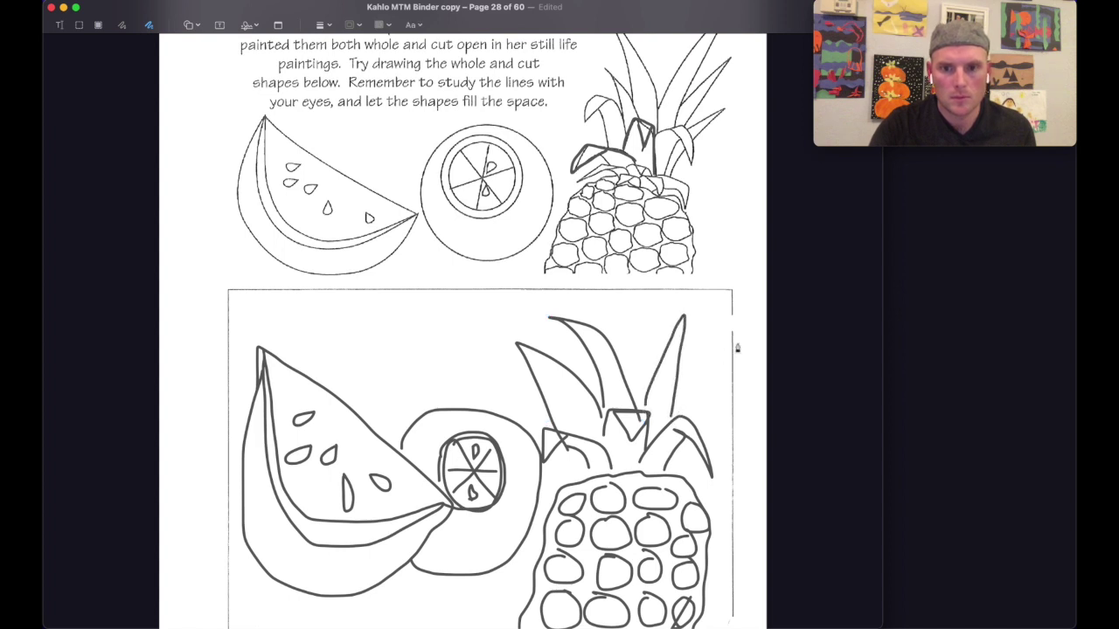
Step: Add a fourth pointed leaf reaching the box's side edge and short leaves overlapping the top of the pineapple's body
drag(737, 348, 677, 409)
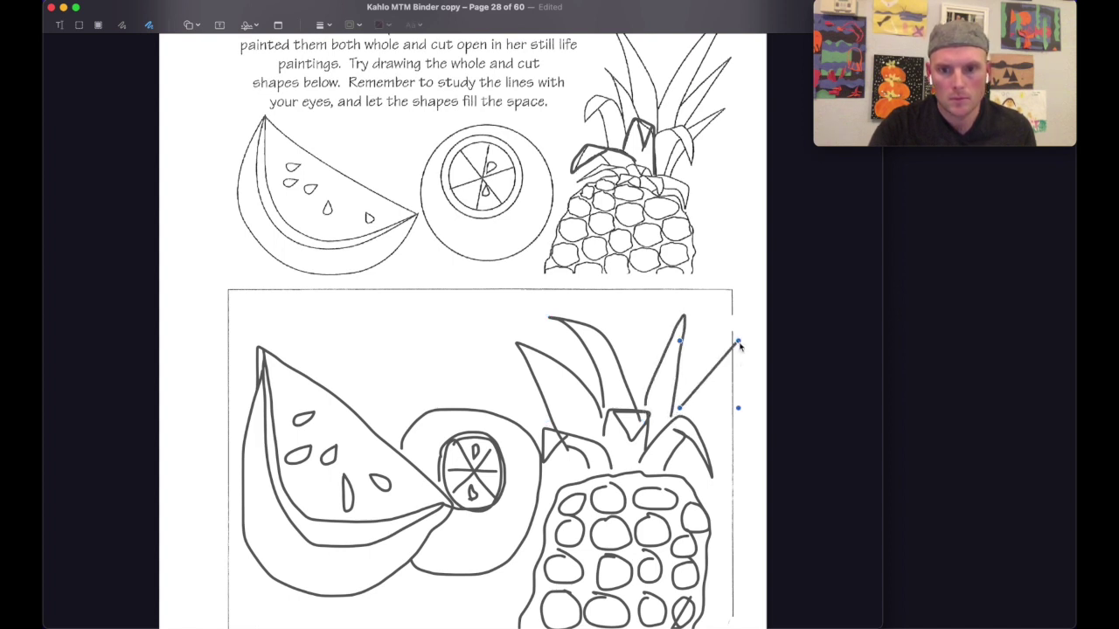
drag(740, 347, 734, 350)
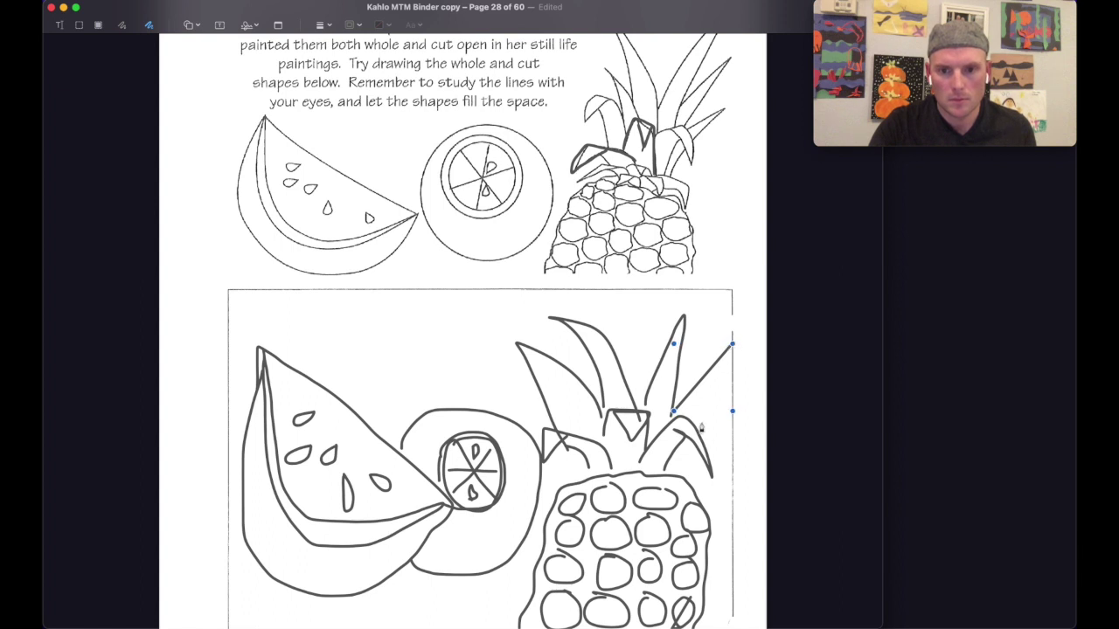
drag(701, 426, 731, 347)
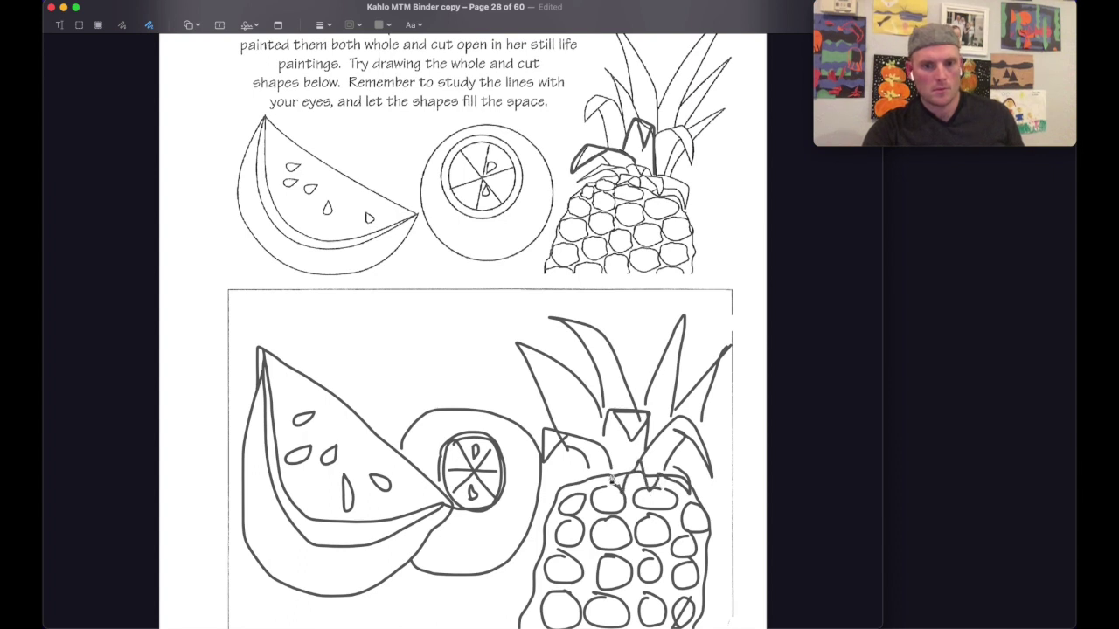
mouse_move(612, 479)
mouse_down()
mouse_move(571, 500)
mouse_move(594, 462)
mouse_up()
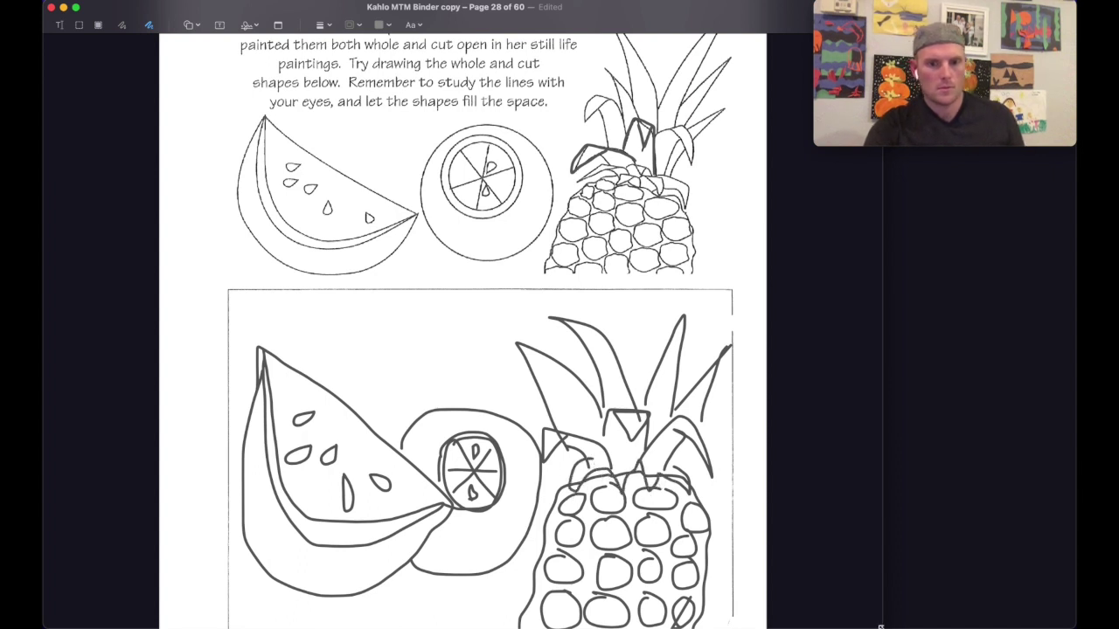
Step: Review the finished Fruit Shapes drawing and examine the next worksheet page's sample composition of two parrots, pineapple, watermelon, grapes and citrus fruit
scroll(589, 454, down, 5)
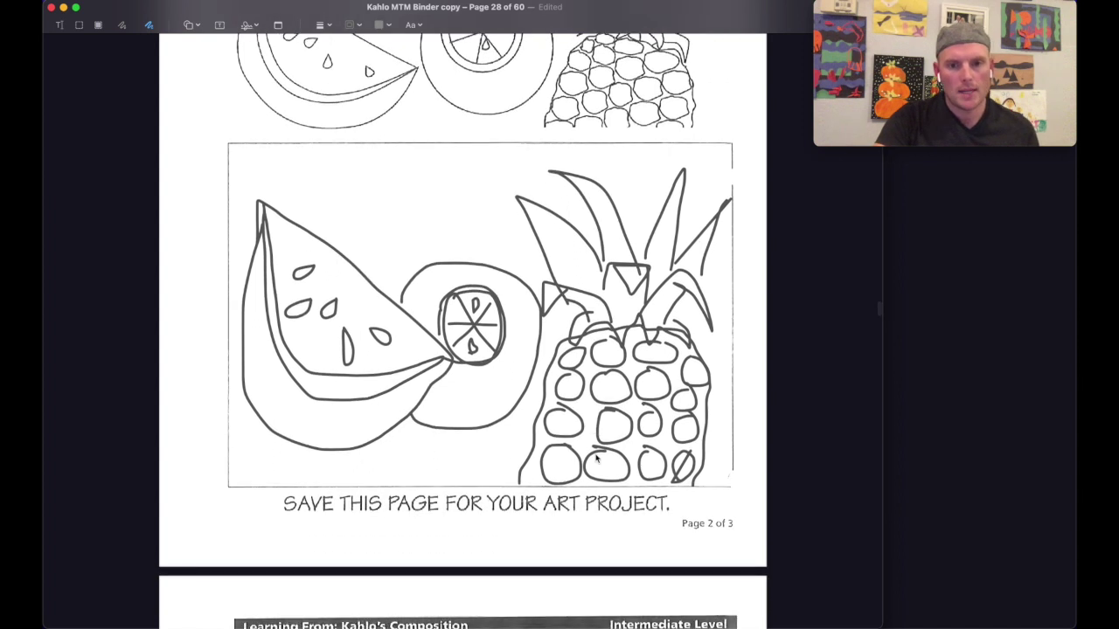
scroll(602, 452, up, 1)
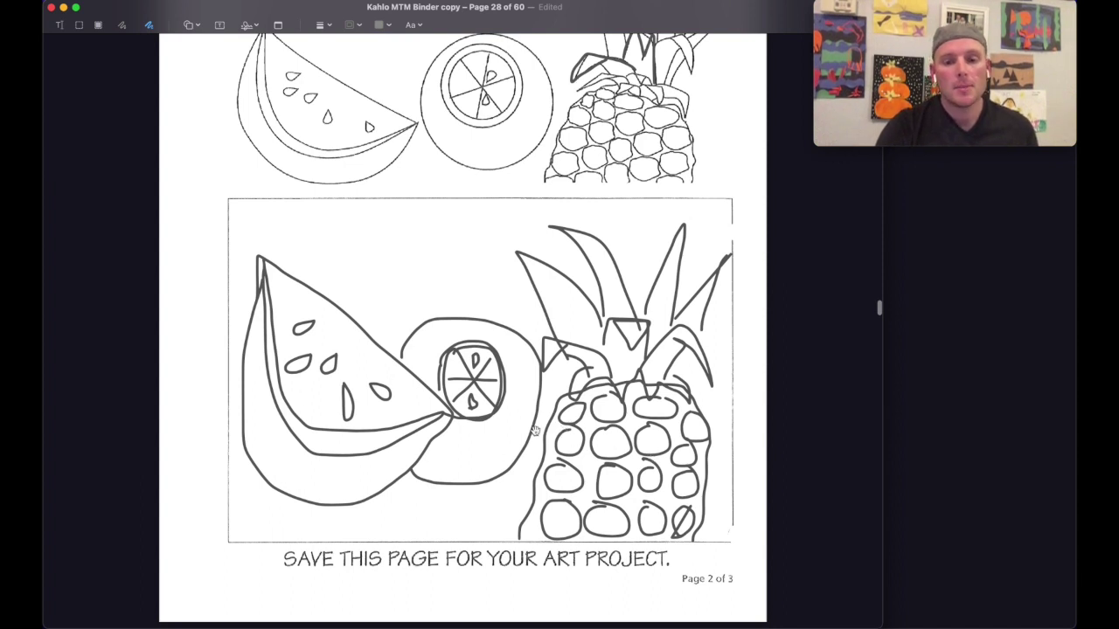
scroll(535, 429, down, 8)
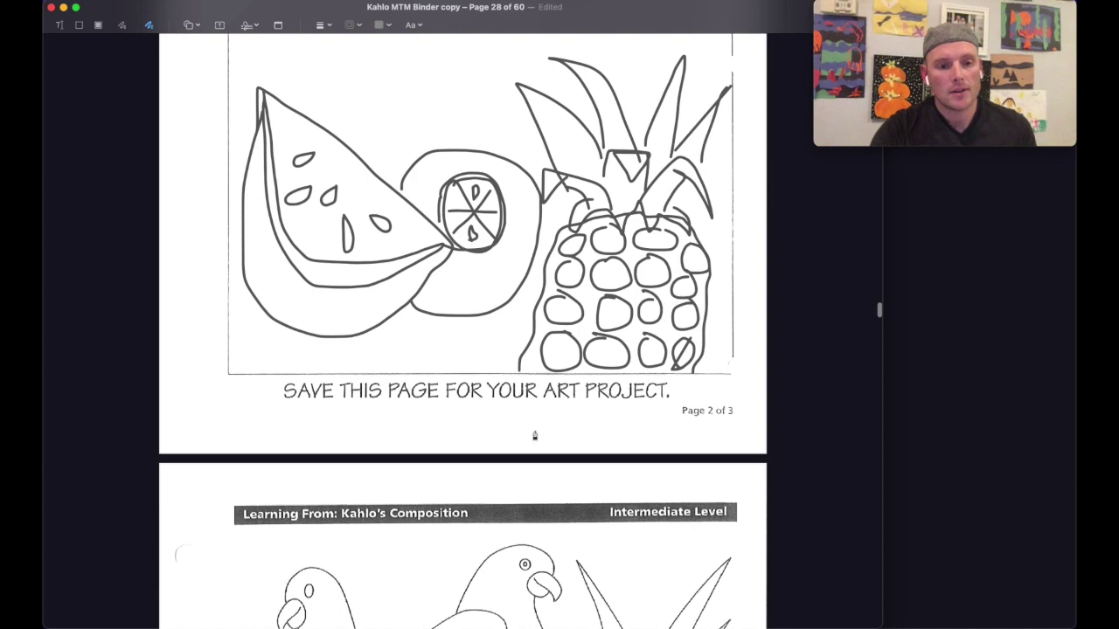
scroll(536, 435, up, 10)
scroll(536, 434, down, 16)
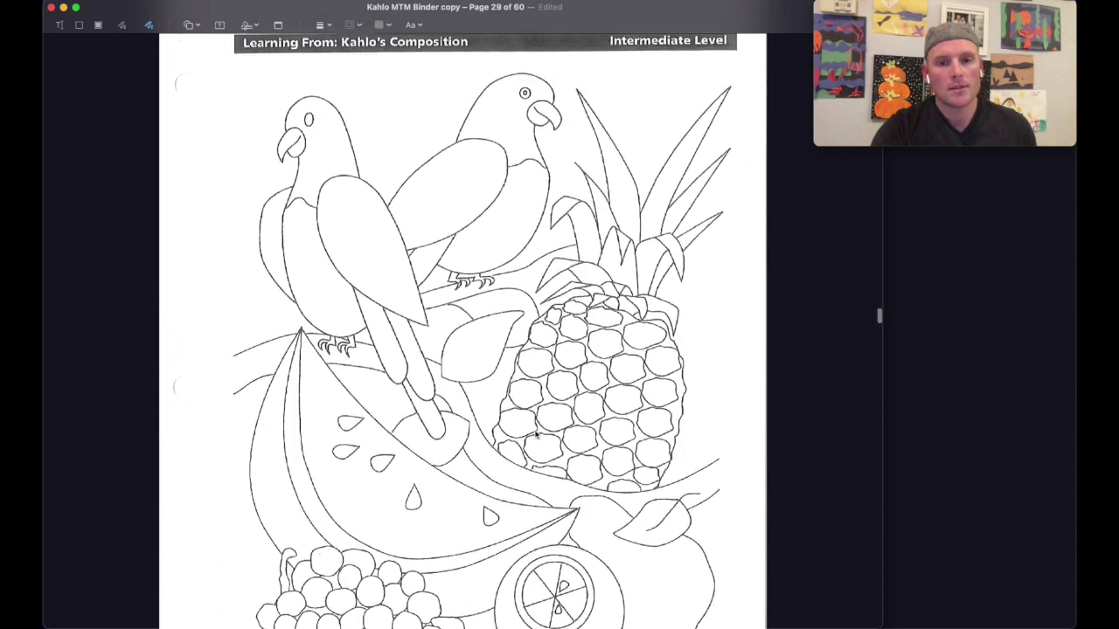
scroll(536, 434, up, 1)
scroll(532, 436, down, 4)
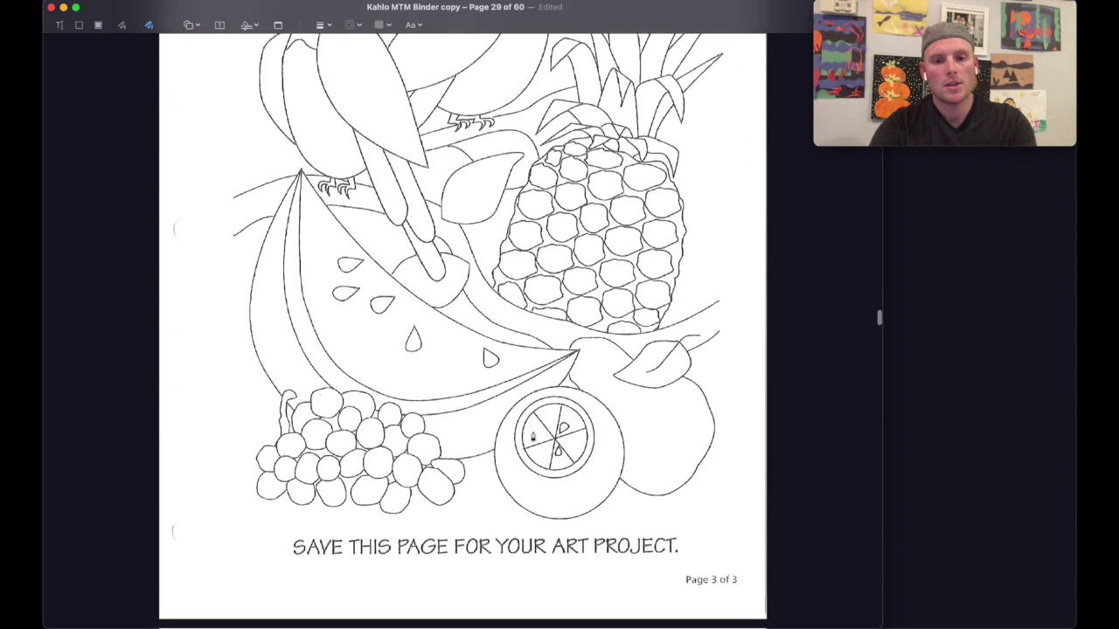
scroll(532, 436, up, 3)
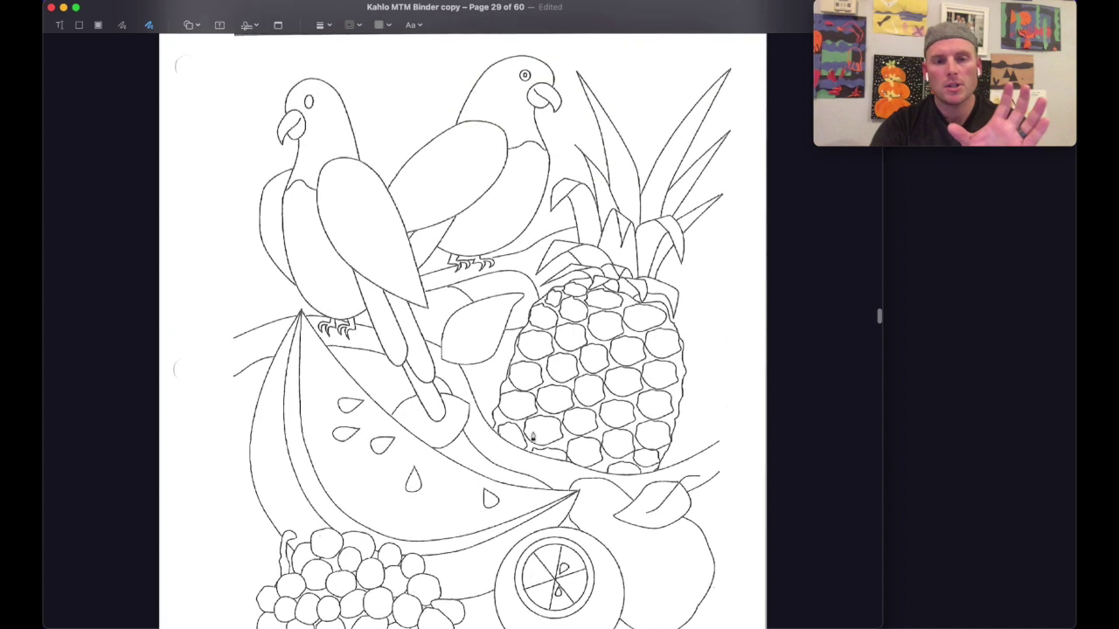
scroll(534, 435, down, 1)
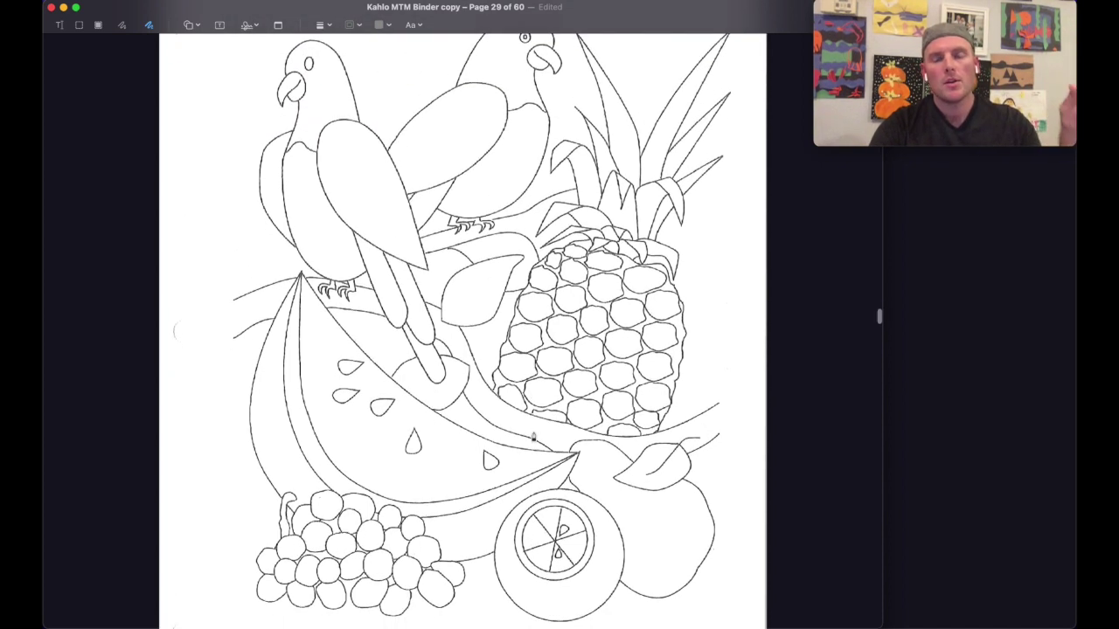
scroll(533, 436, up, 8)
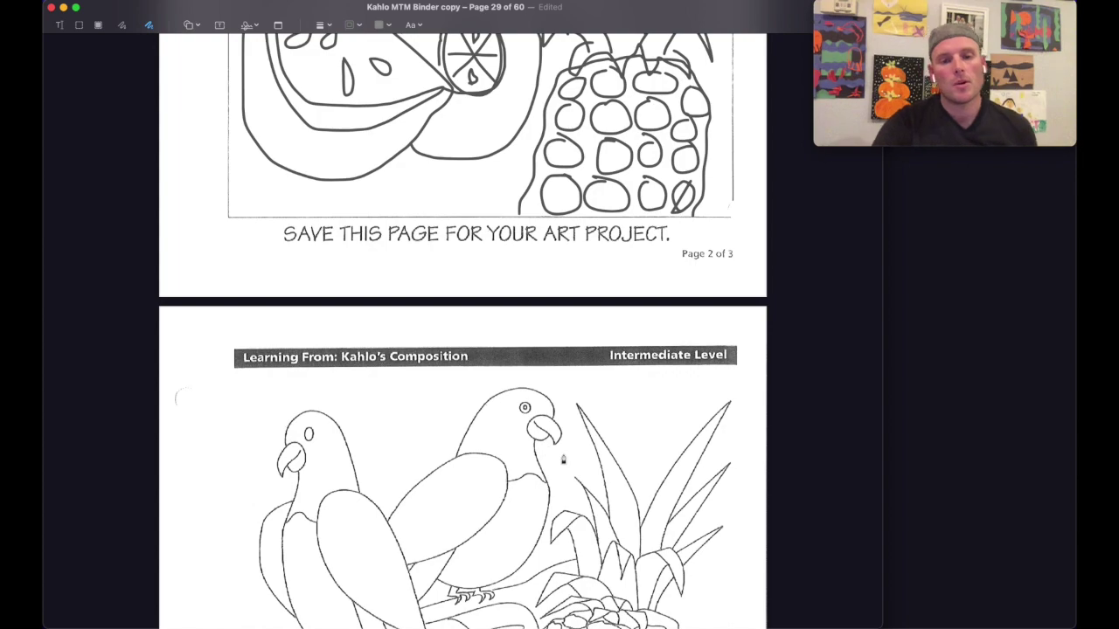
scroll(560, 455, down, 13)
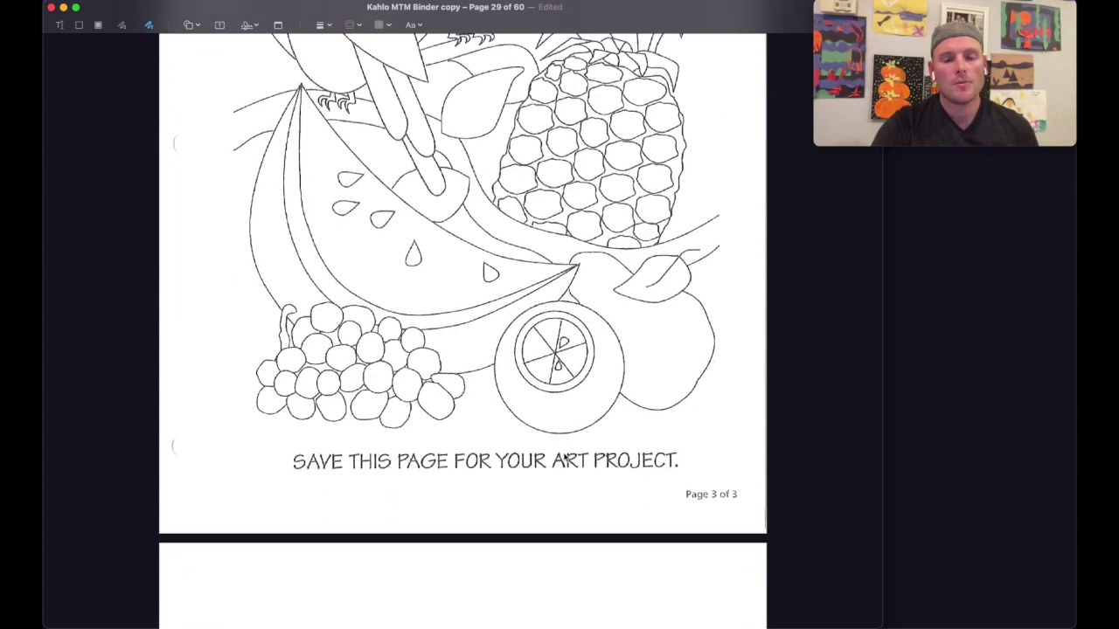
scroll(567, 458, up, 13)
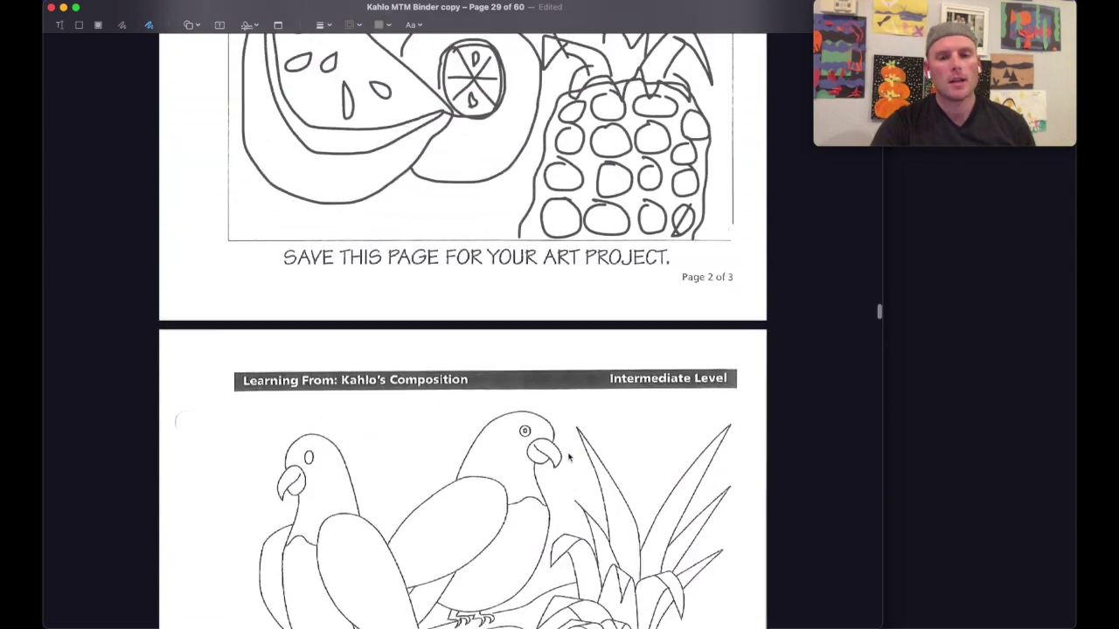
scroll(569, 456, up, 15)
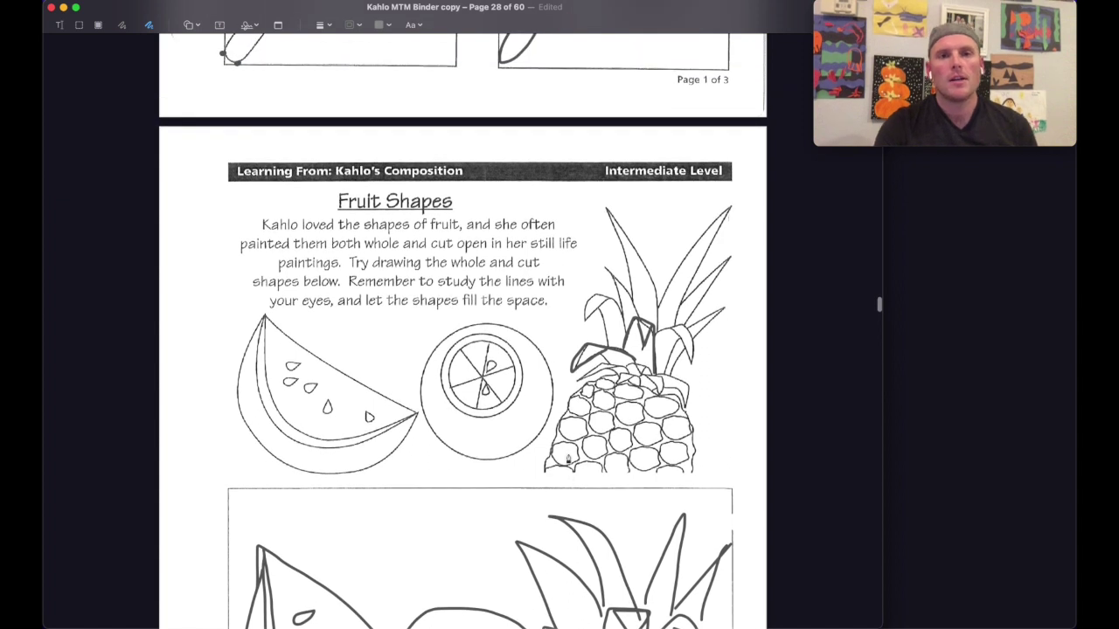